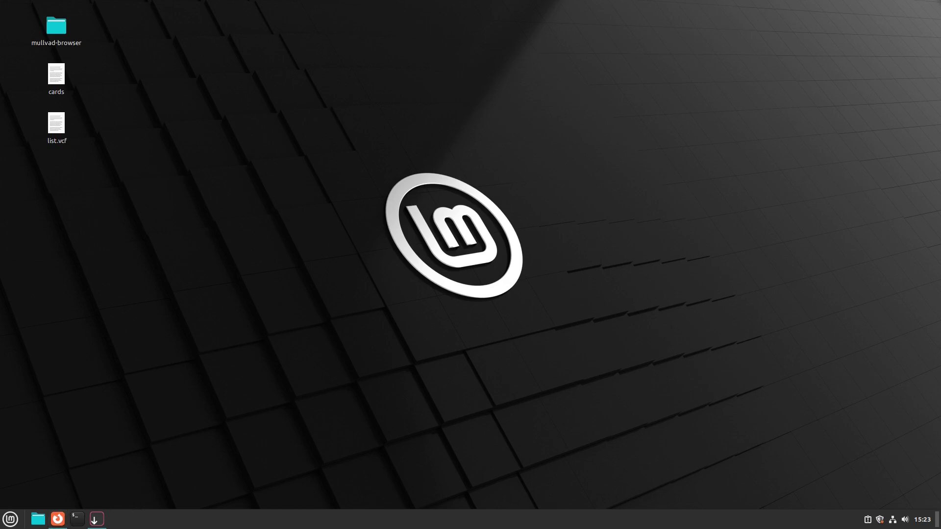
Restore the Firefox window showing Varia's Flathub page from the taskbar.
click(58, 519)
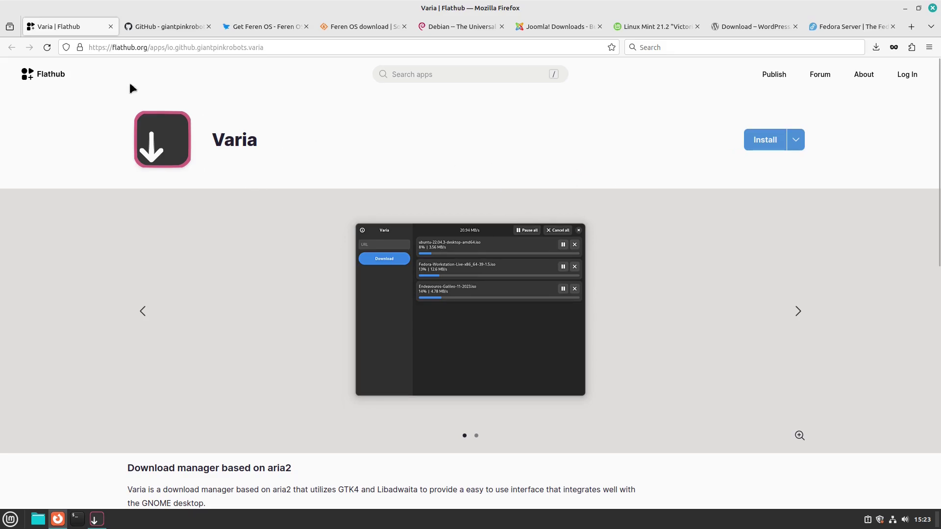
Read through Varia's Flathub page, then raise Varia listing six downloads, including latest.zip at 27%.
scroll(240, 176, down, 6)
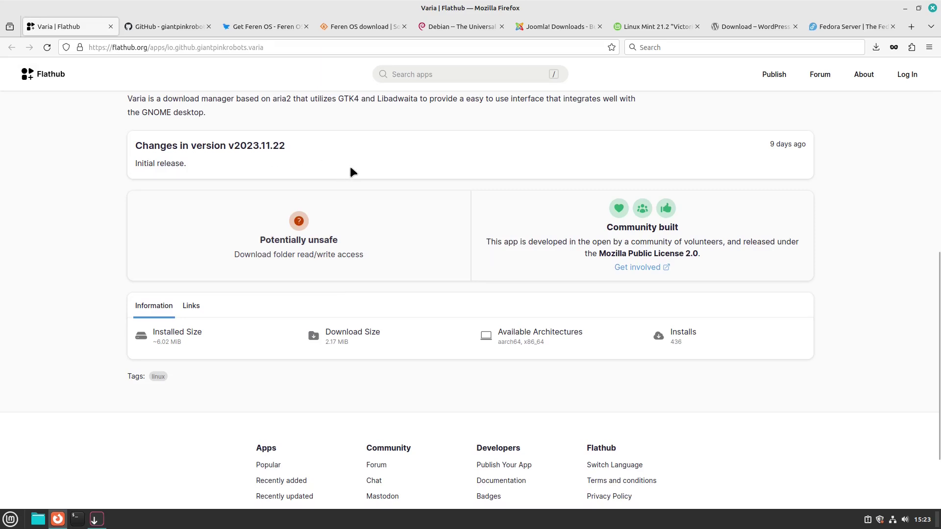
scroll(378, 203, up, 2)
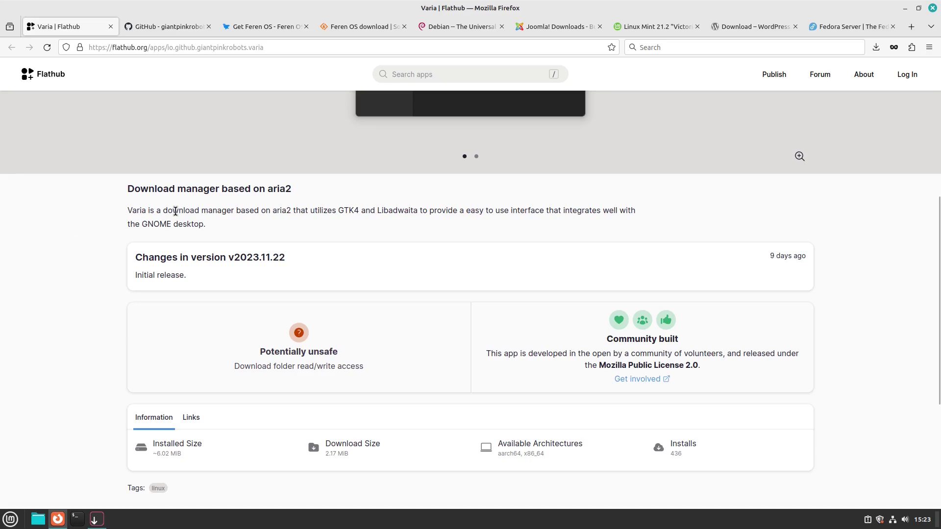
scroll(324, 228, down, 3)
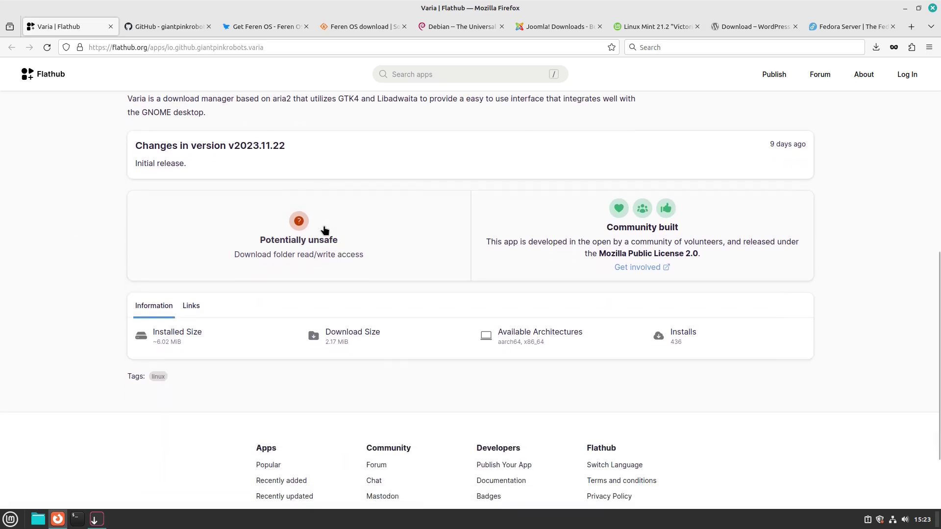
scroll(311, 227, down, 3)
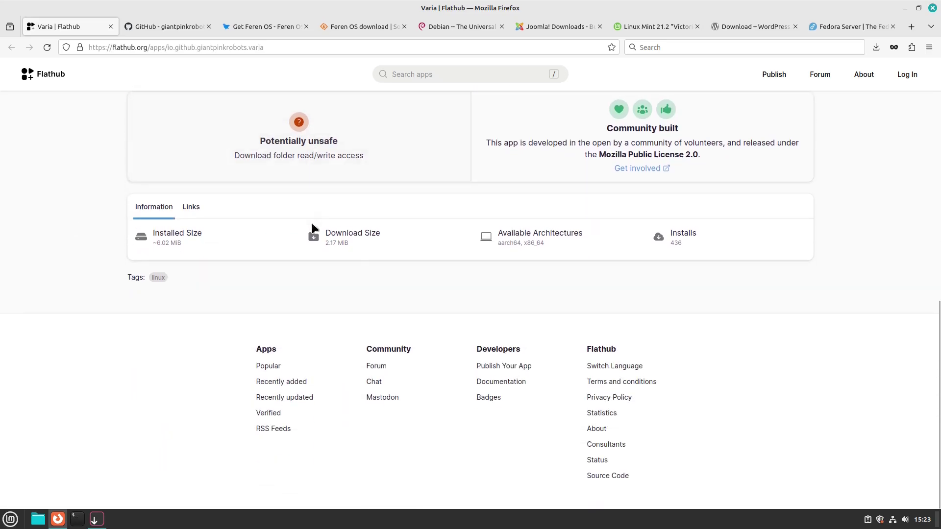
scroll(361, 270, up, 6)
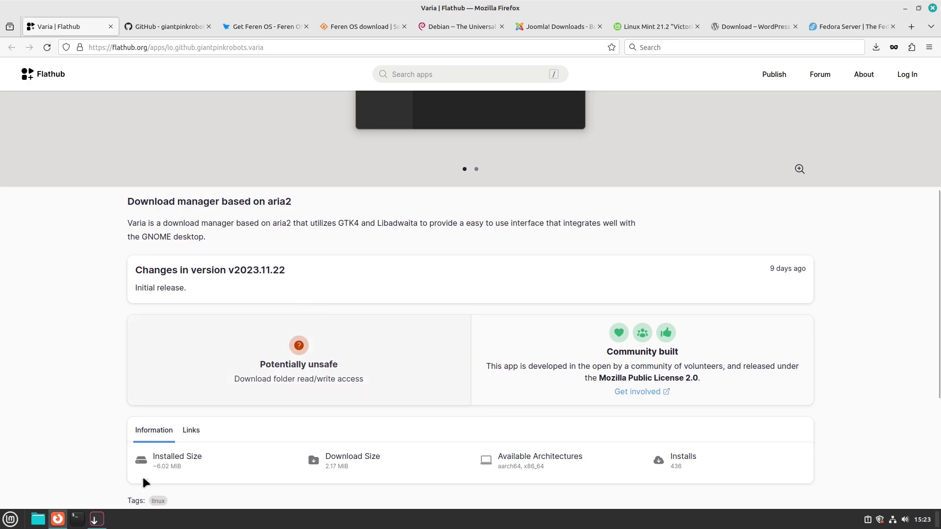
click(96, 519)
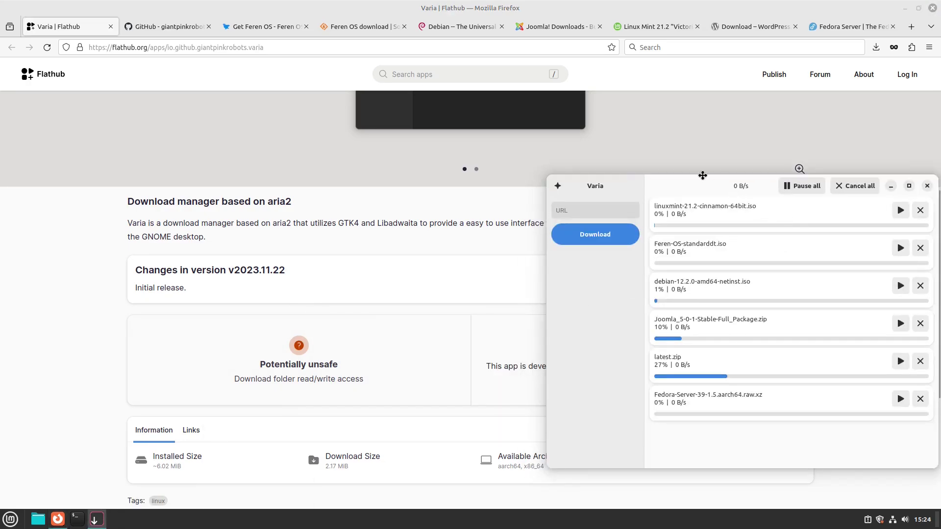
Centre the Varia window, view and close its About details, then show the Home folder in Files.
drag(701, 177, 587, 132)
click(444, 140)
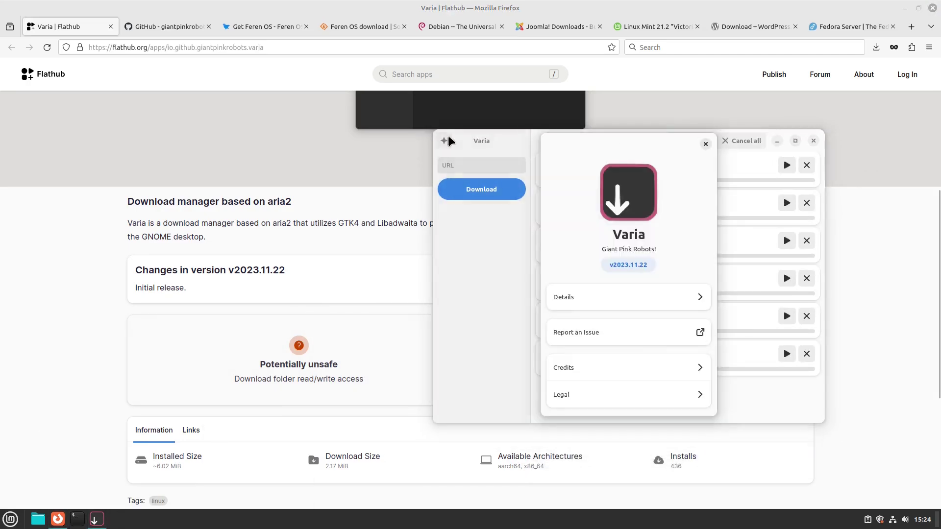
click(705, 144)
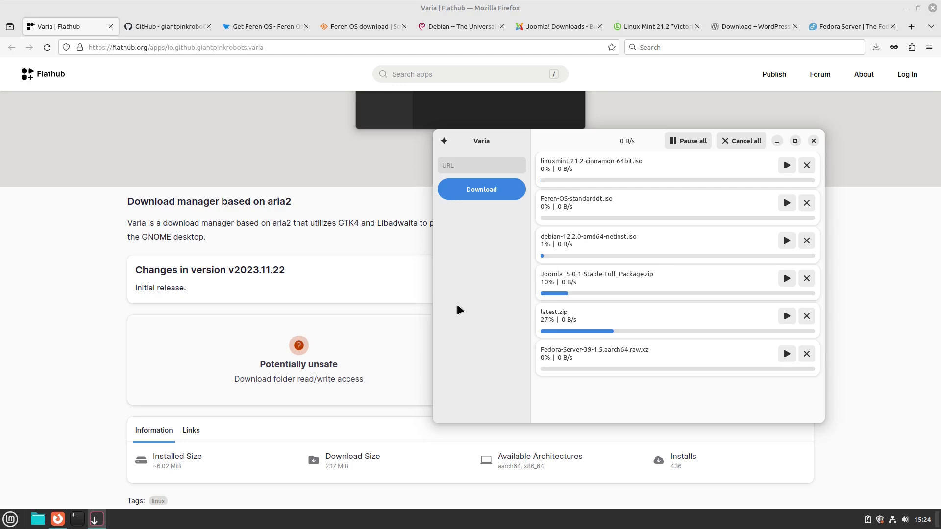
click(38, 519)
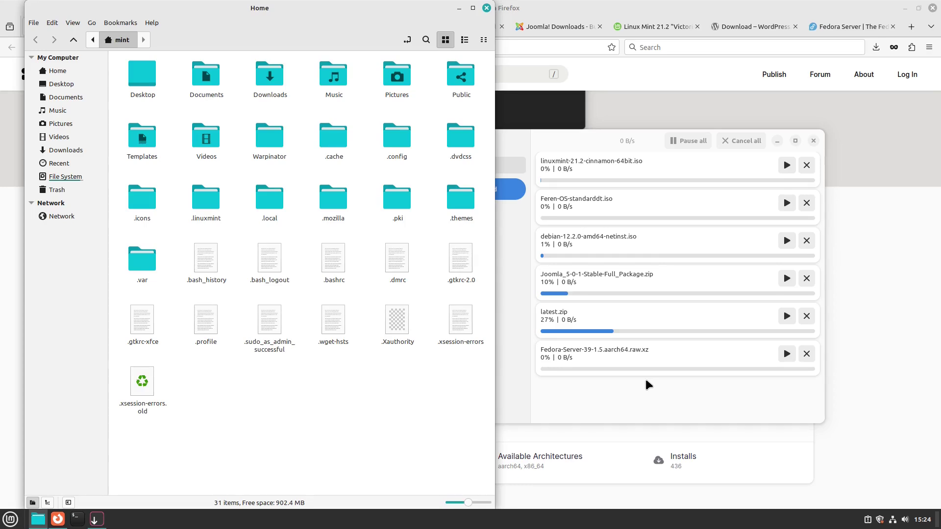
Bring Firefox back in front of the file manager and view the Linux Mint download page.
click(460, 9)
click(633, 9)
click(650, 26)
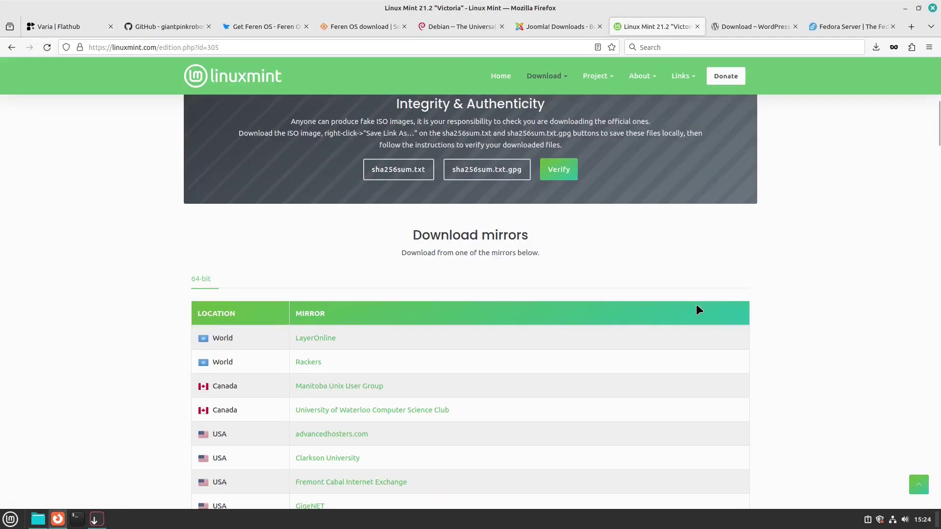
scroll(698, 305, up, 10)
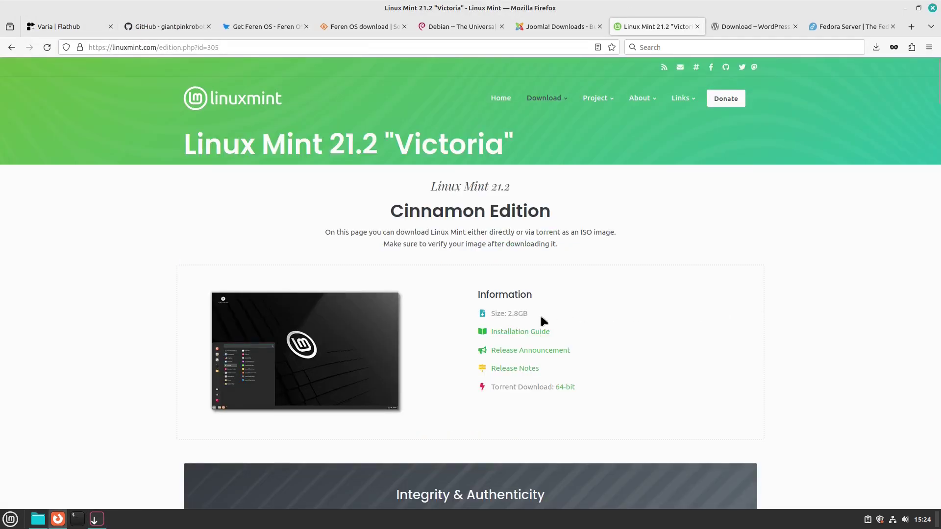
Look through the Get Feren OS page.
click(275, 27)
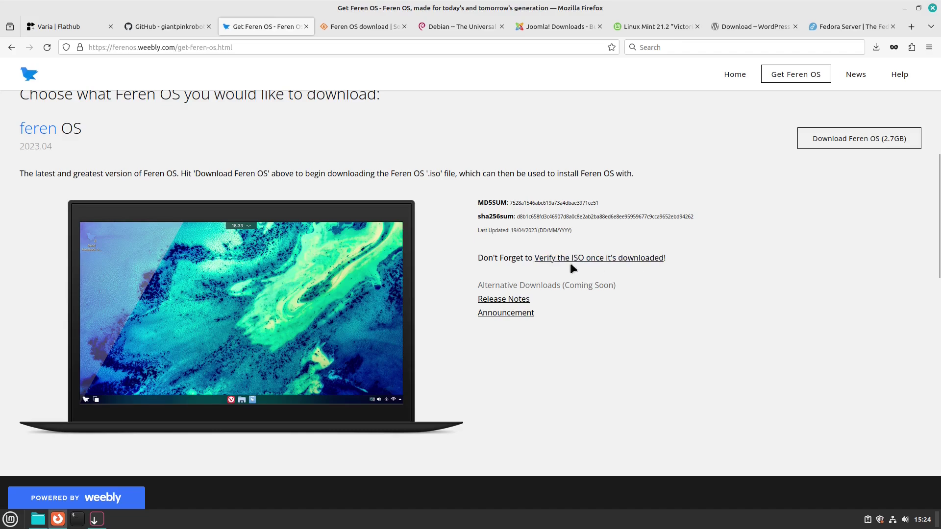
scroll(623, 324, down, 5)
scroll(625, 324, up, 10)
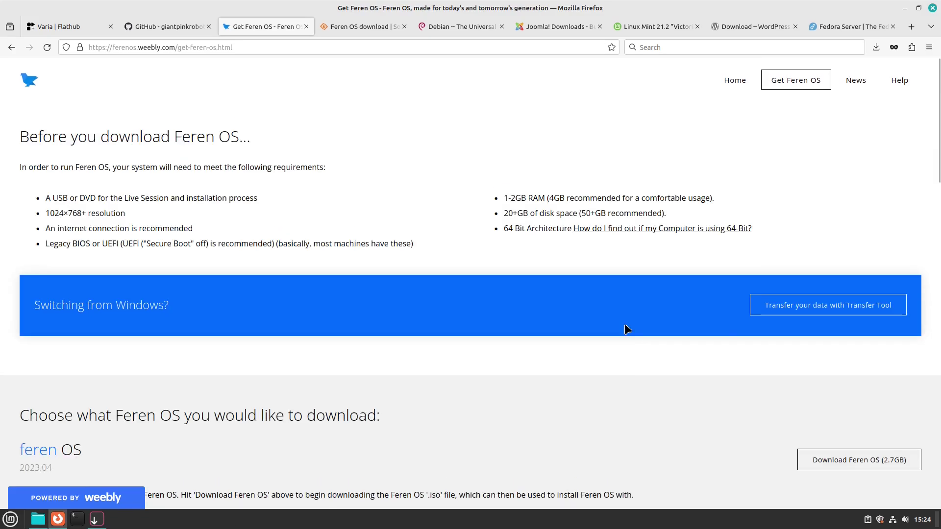
scroll(622, 323, down, 2)
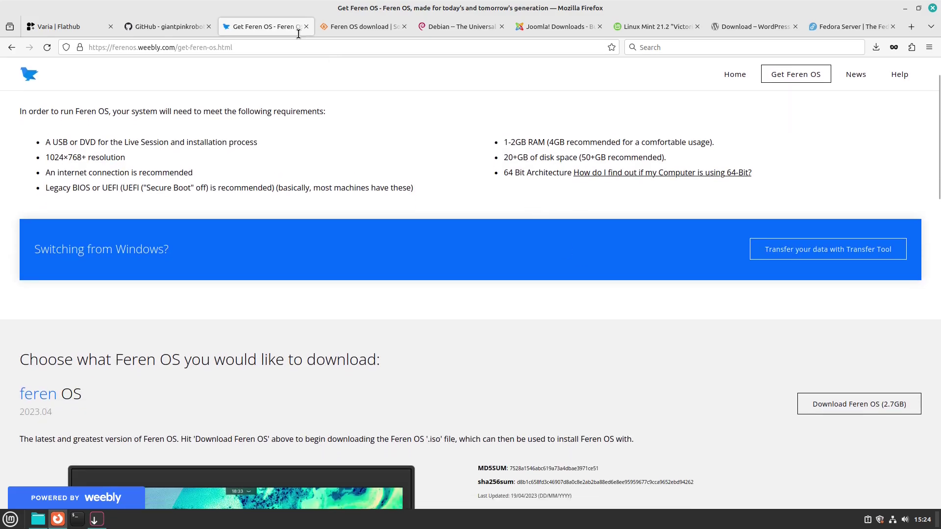
Browse SourceForge's Feren OS pages, returning to the Feren-OS-standarddt.iso download page.
click(335, 27)
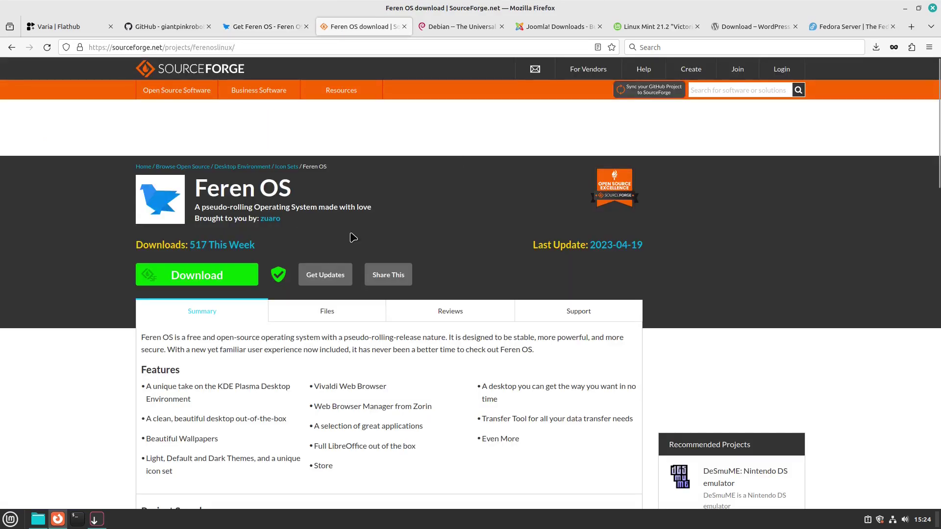
scroll(496, 265, down, 3)
scroll(495, 260, up, 3)
click(15, 52)
click(14, 52)
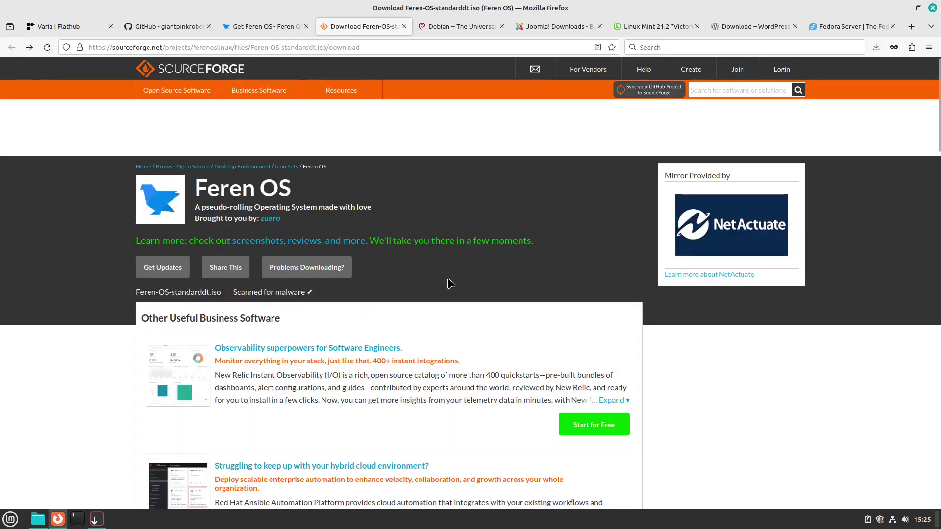
scroll(473, 290, down, 2)
scroll(490, 289, up, 1)
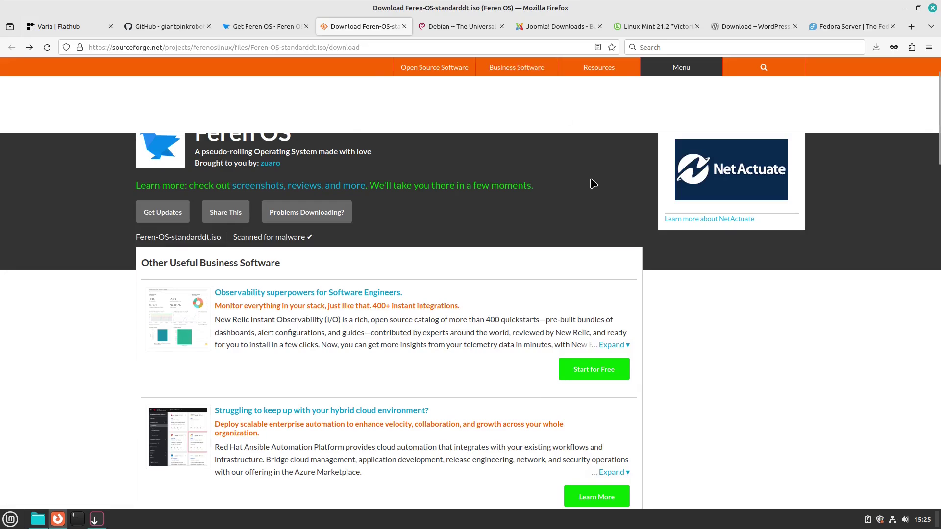
Skim the Debian, Fedora Server, WordPress and Joomla! Downloads tabs, then bring Varia and the 31-item Home folder forward.
click(464, 25)
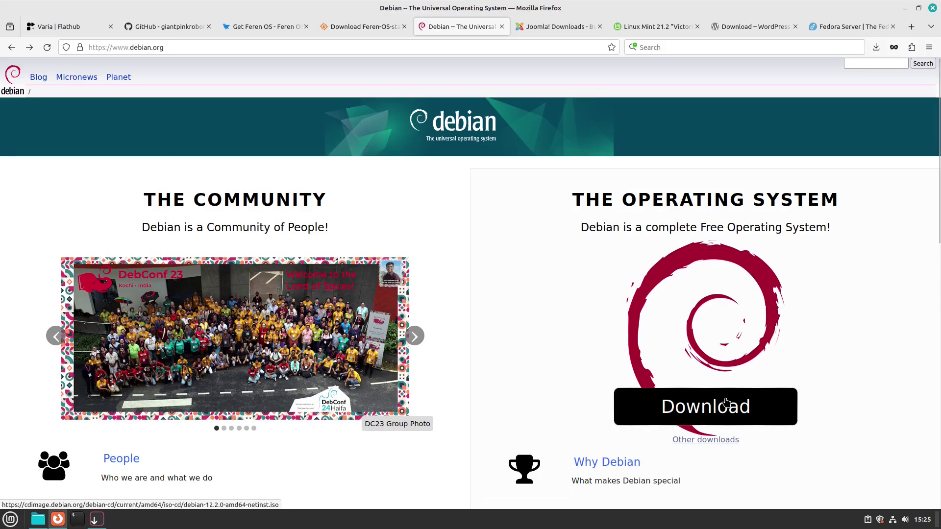
click(816, 31)
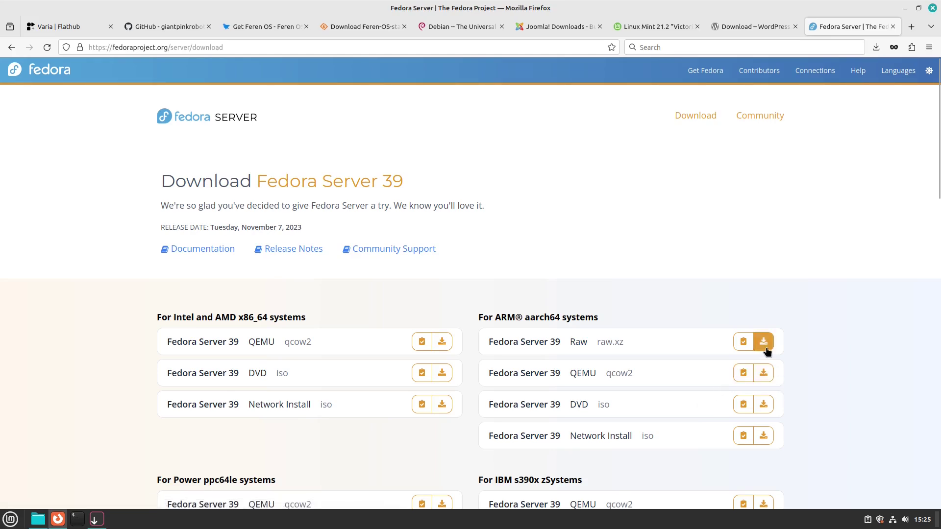
scroll(874, 280, down, 4)
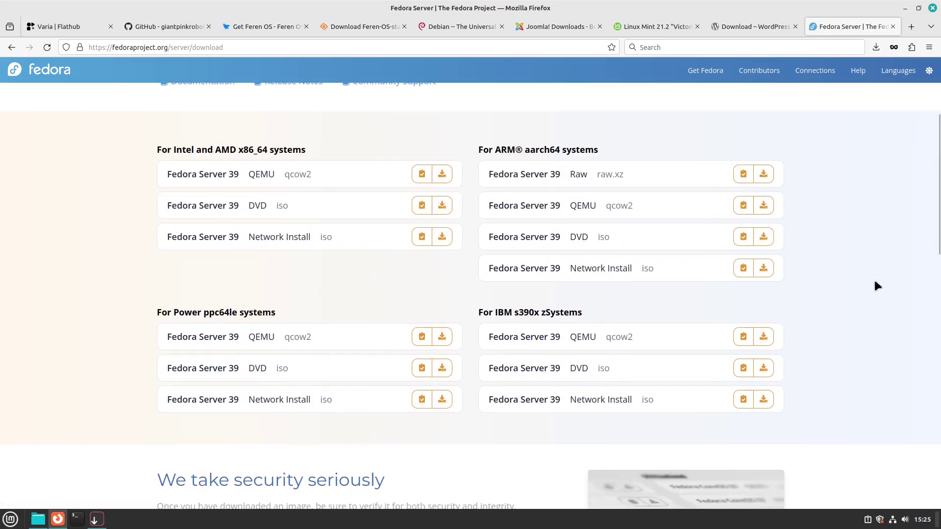
scroll(816, 172, up, 4)
click(737, 24)
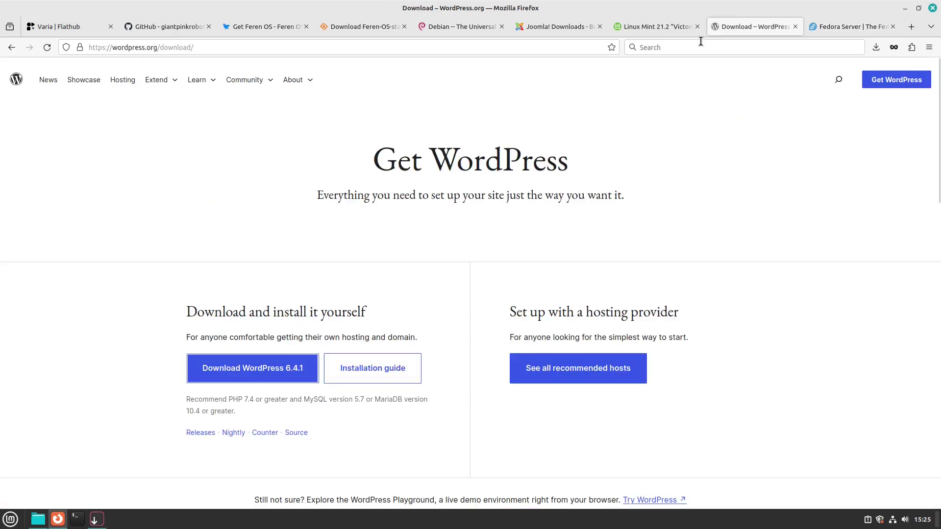
click(665, 22)
click(555, 21)
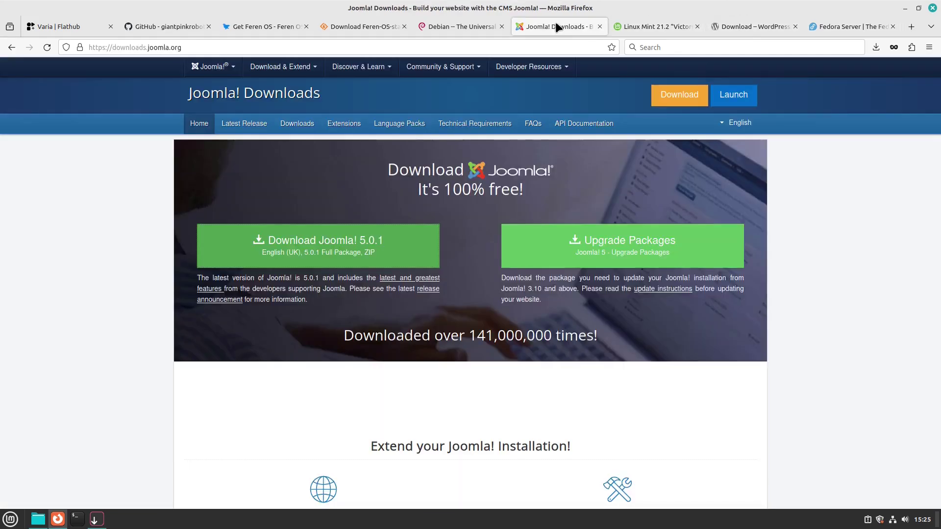
click(96, 519)
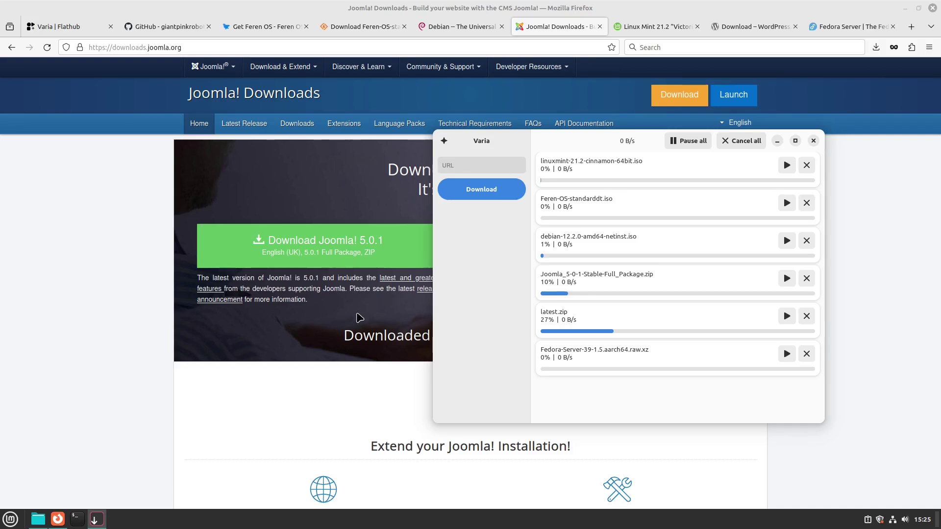
click(38, 519)
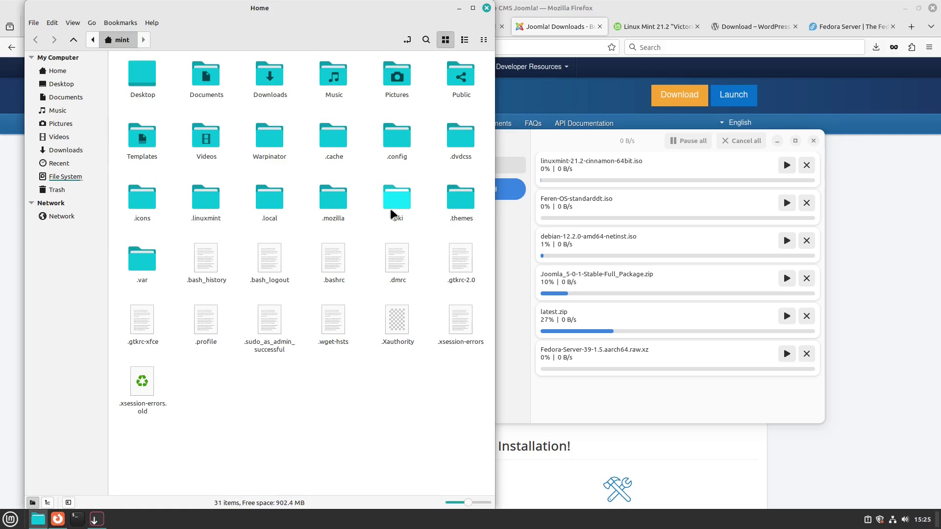
Arrange Nemo and Varia side by side, open Downloads, and inspect the Fedora Server .aria2 and image files.
drag(338, 8, 293, 7)
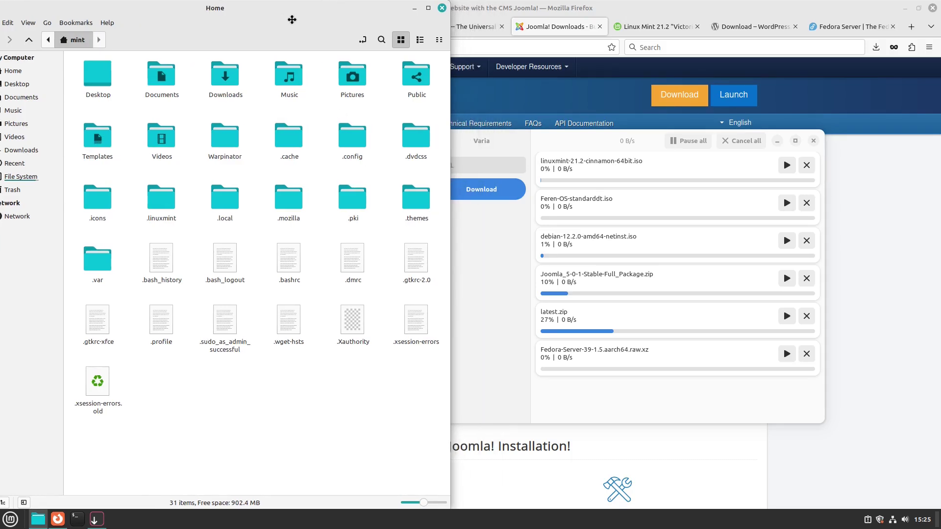
drag(585, 141, 640, 132)
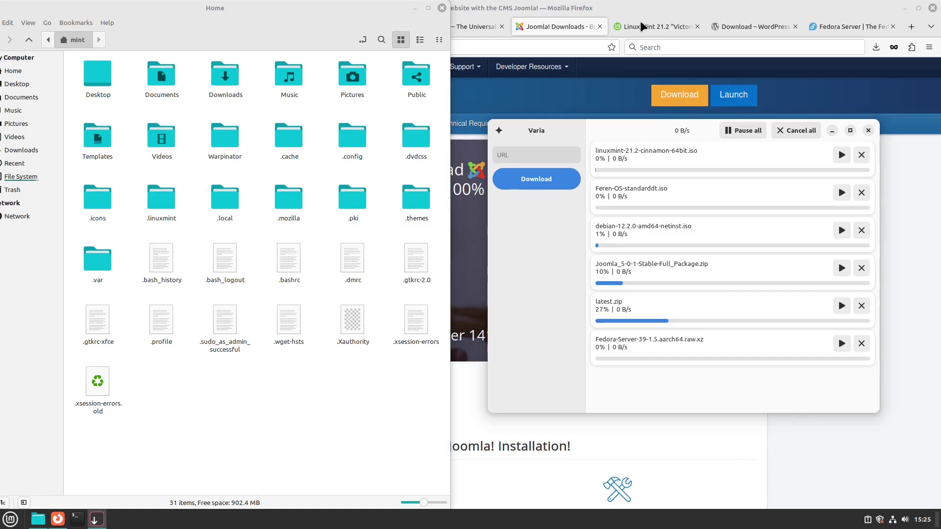
double_click(225, 76)
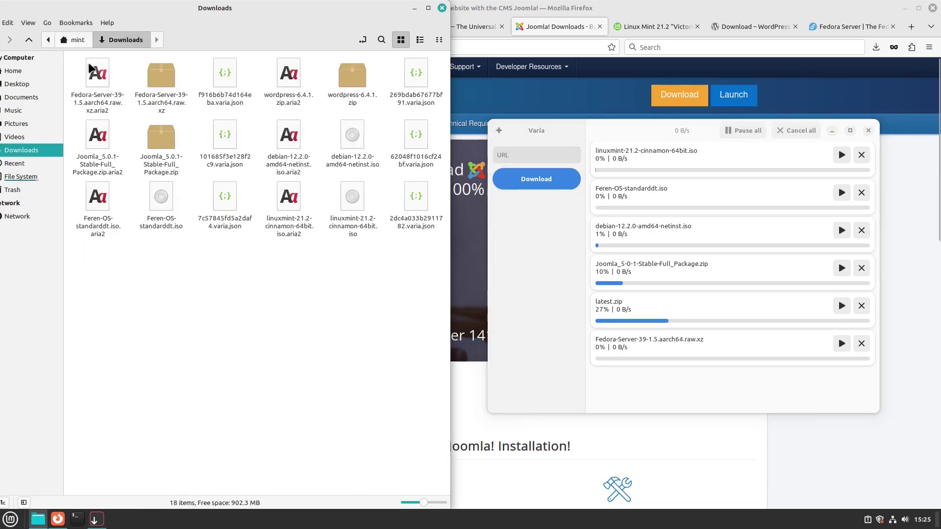
click(94, 74)
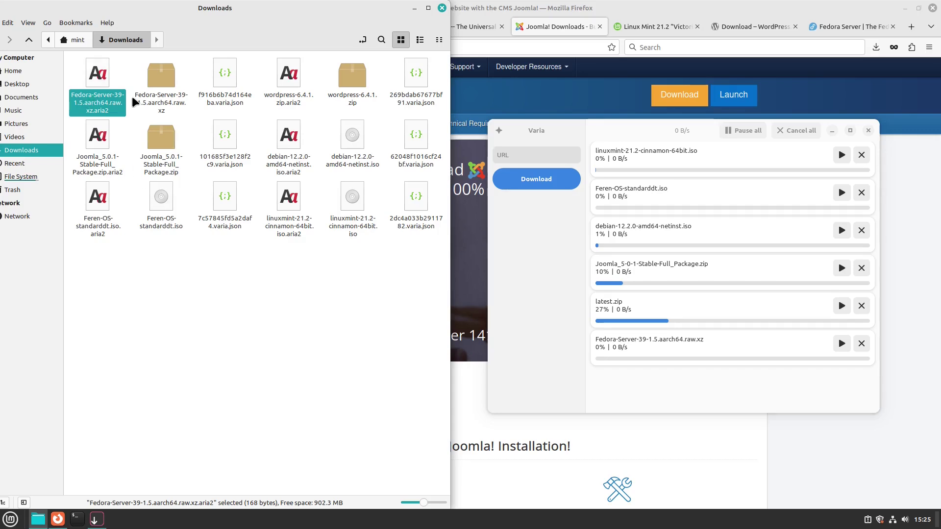
click(156, 84)
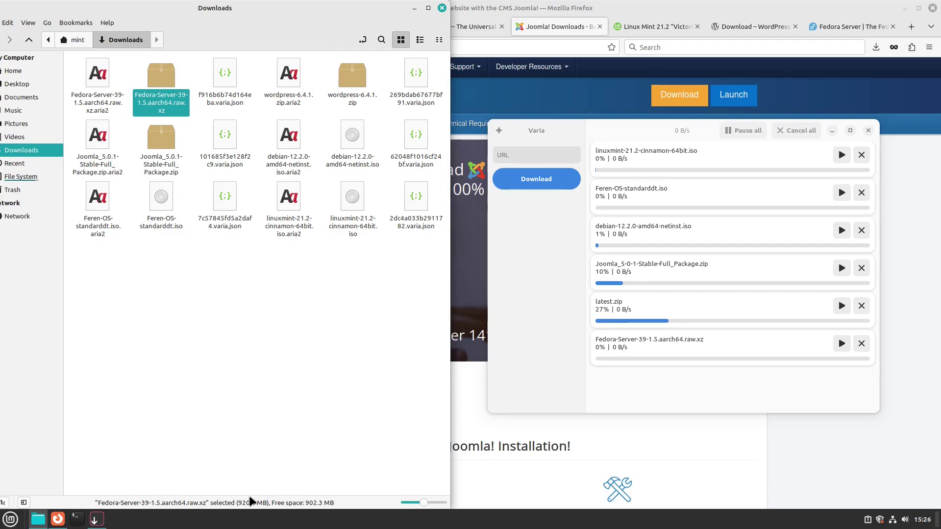
double_click(225, 83)
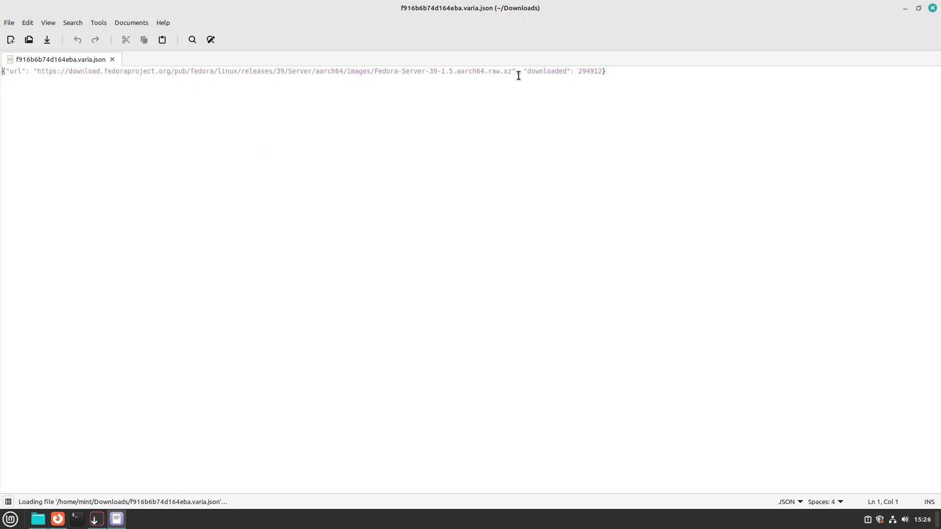
click(933, 8)
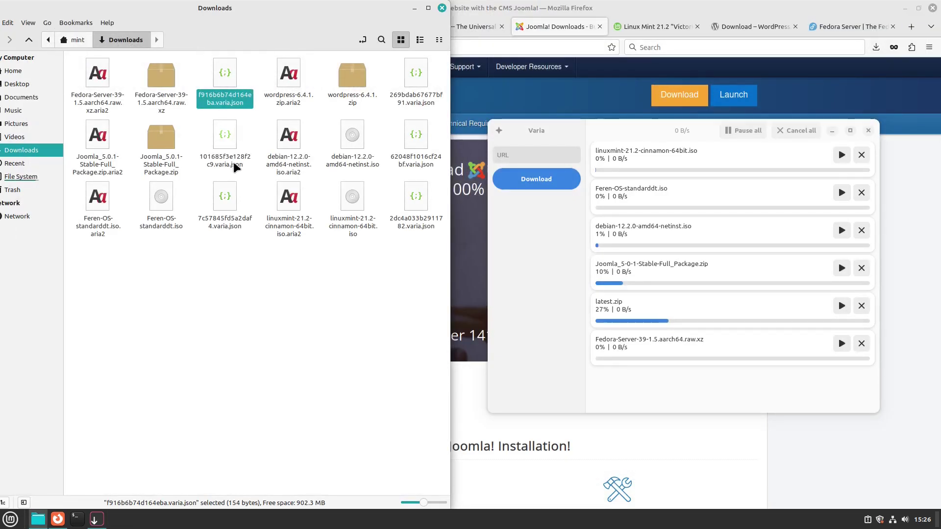
click(353, 94)
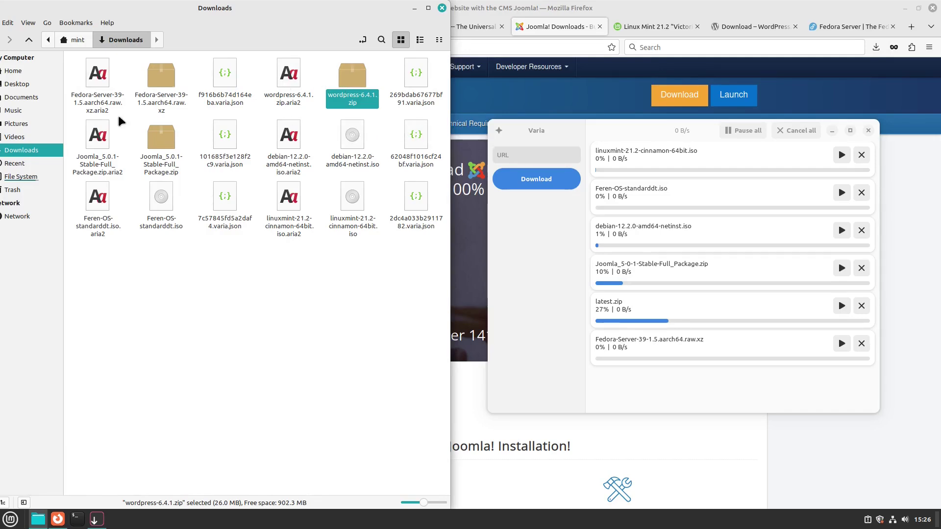
click(165, 145)
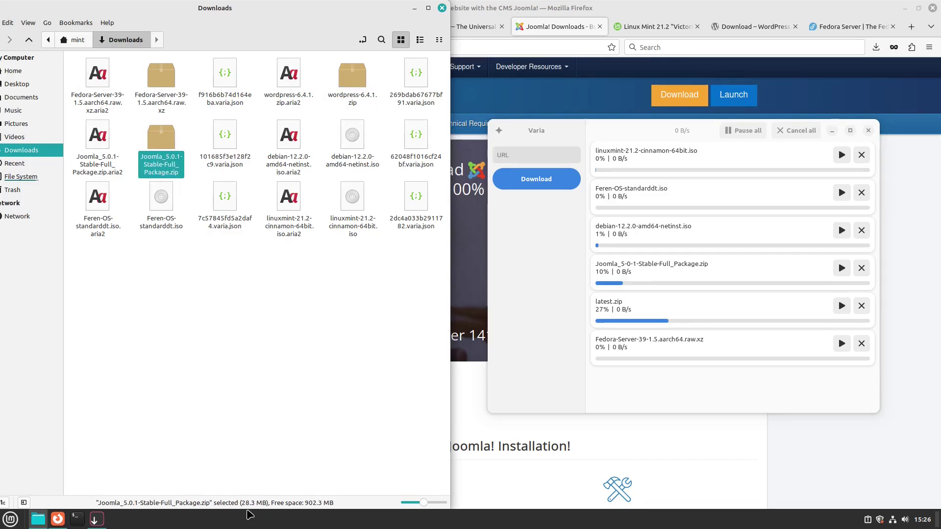
click(353, 135)
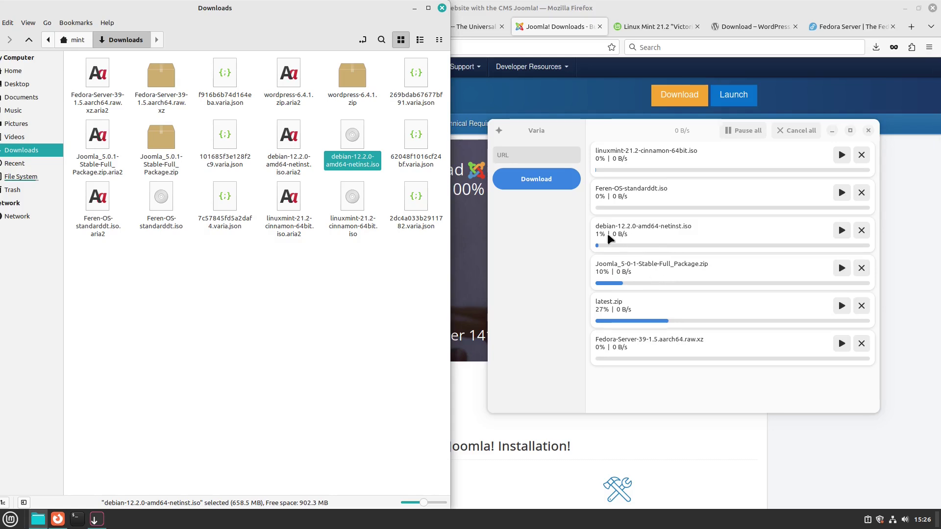
click(153, 203)
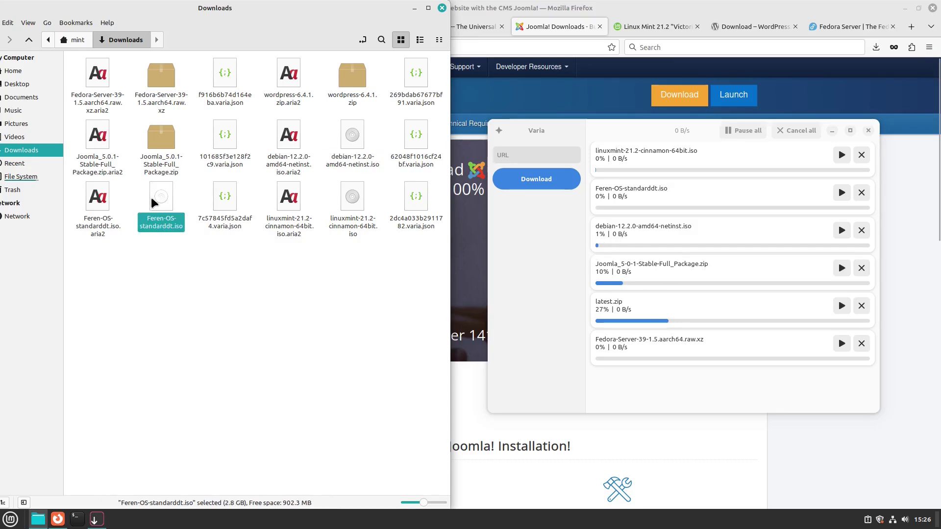
click(363, 206)
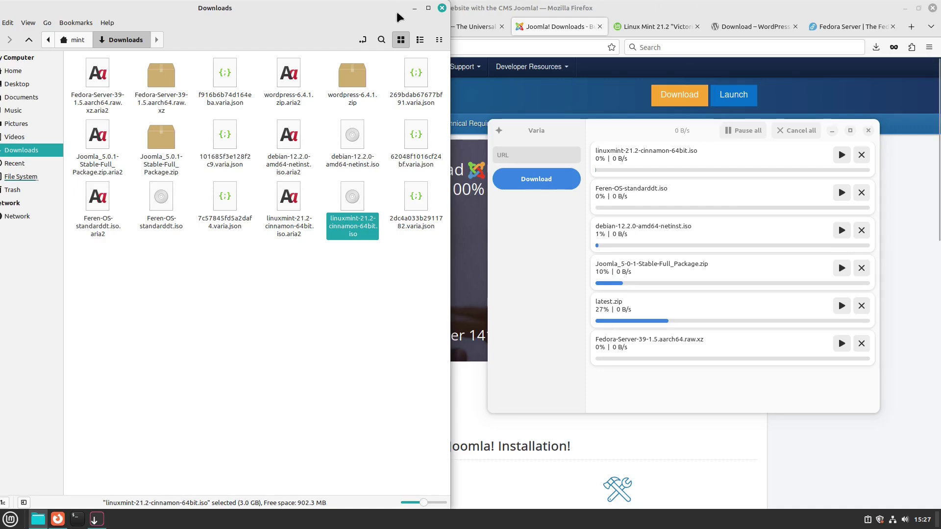
click(414, 8)
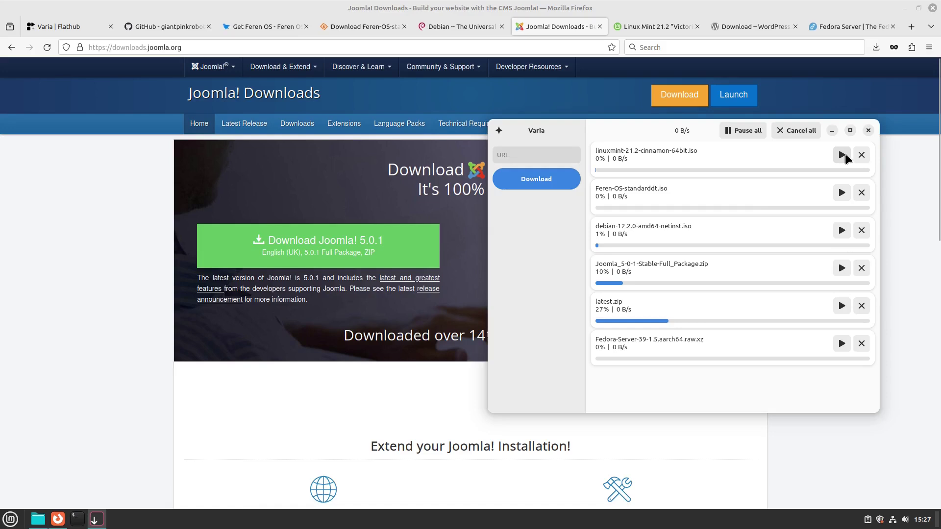
Resume the Linux Mint, Feren OS, Fedora Server, Debian, Joomla and latest.zip downloads, then return to Nemo's Downloads folder.
click(846, 157)
click(842, 192)
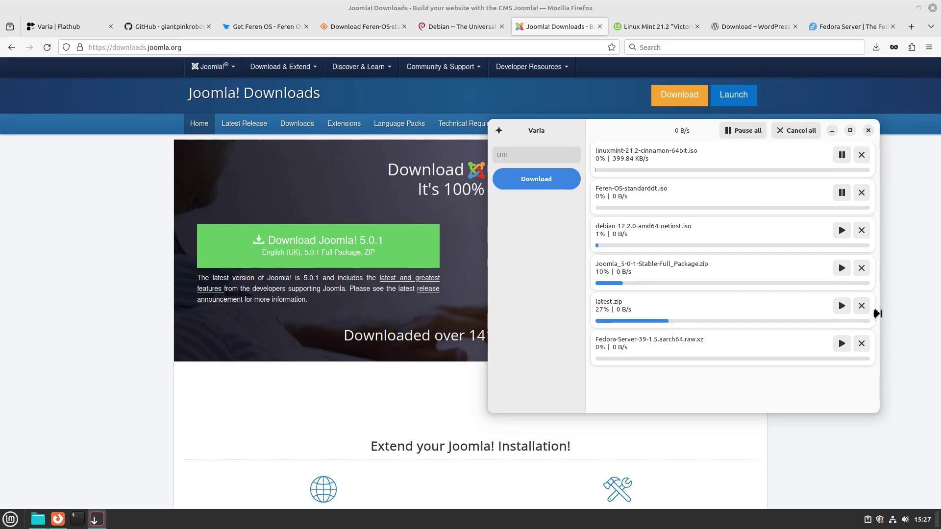
click(843, 342)
click(841, 230)
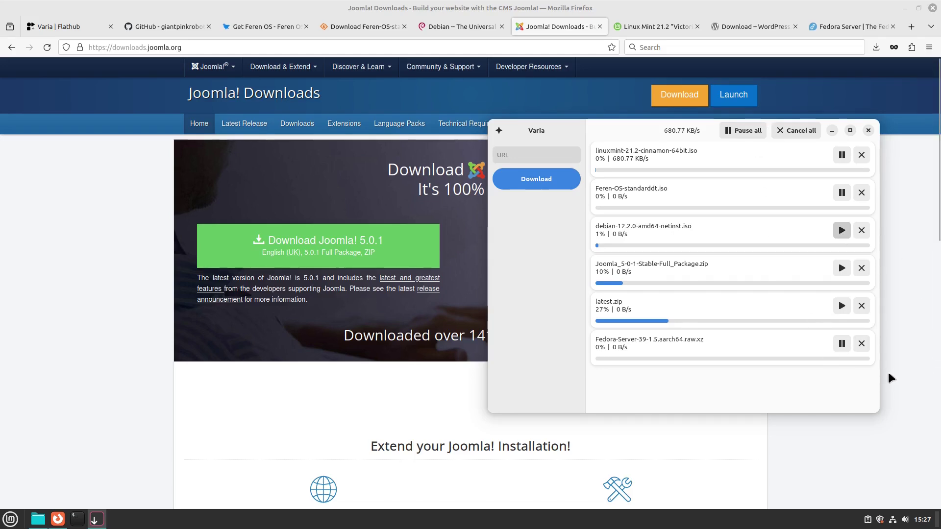
click(842, 302)
click(841, 268)
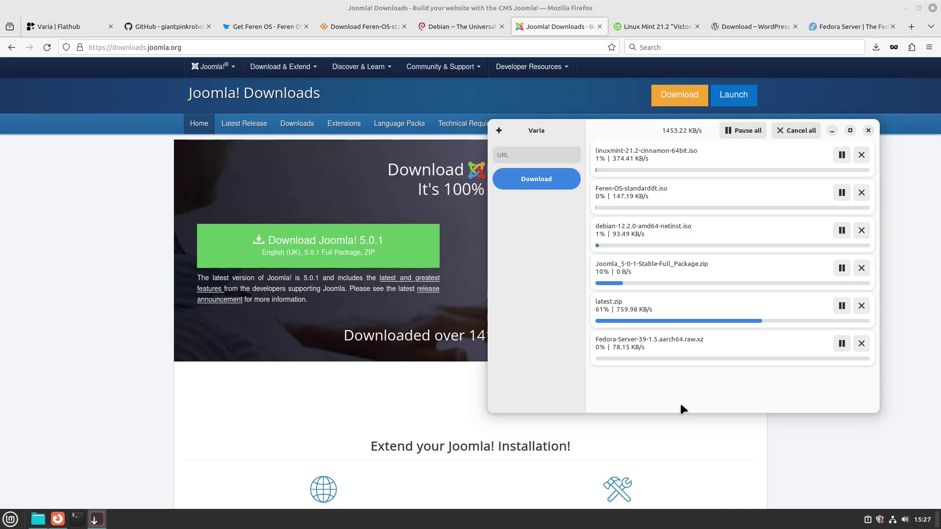
click(38, 519)
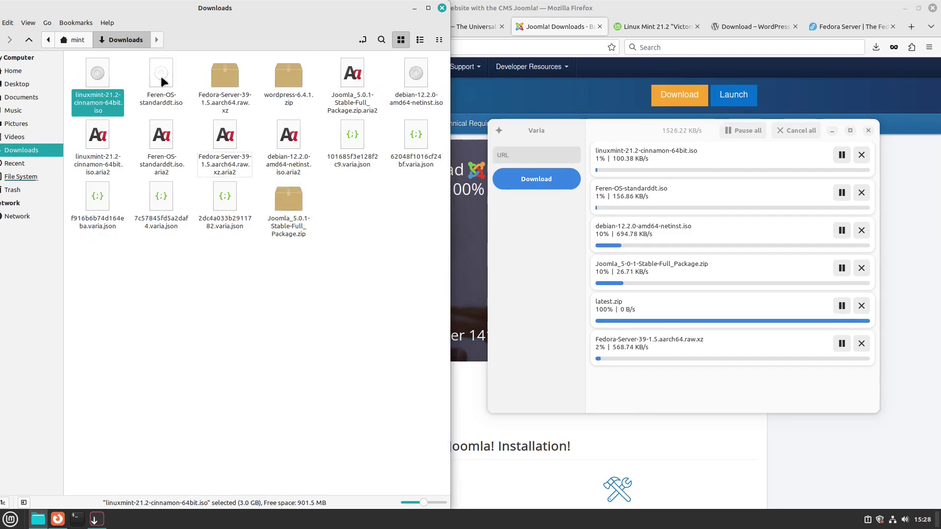
double_click(287, 78)
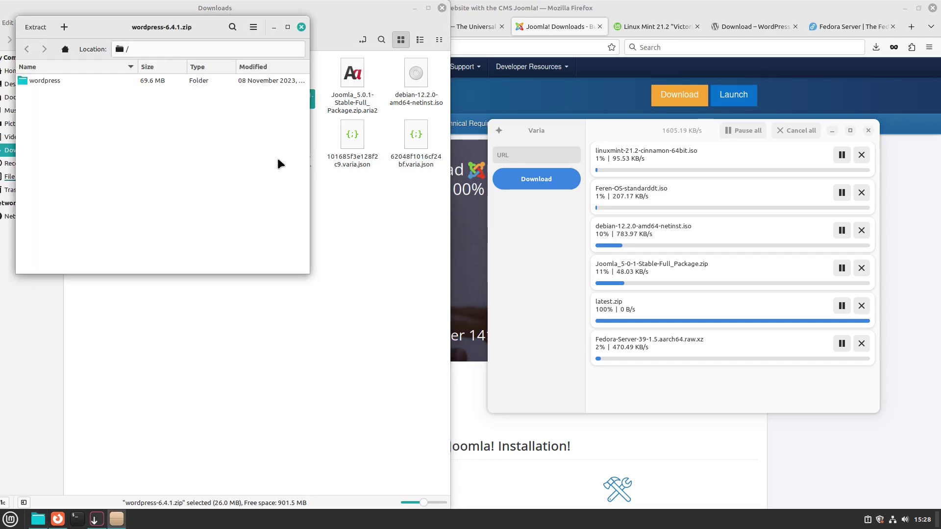
double_click(57, 82)
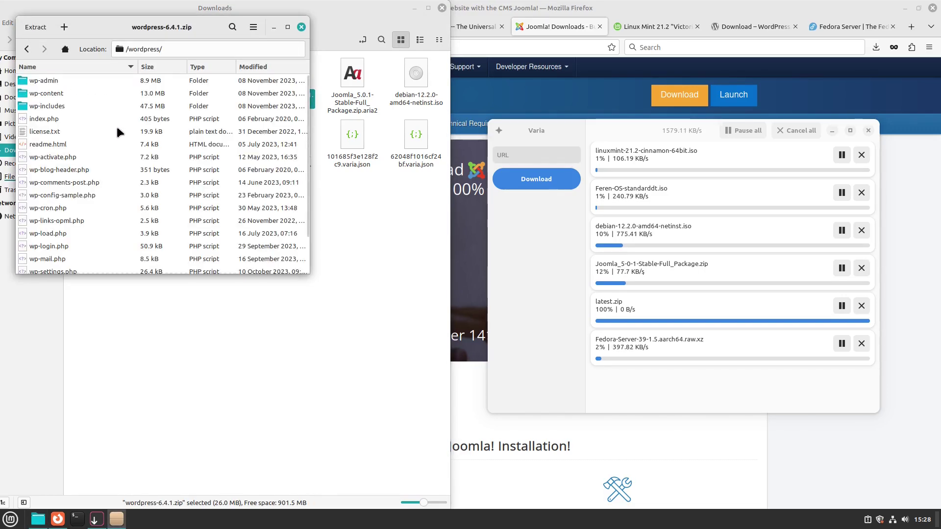
click(301, 27)
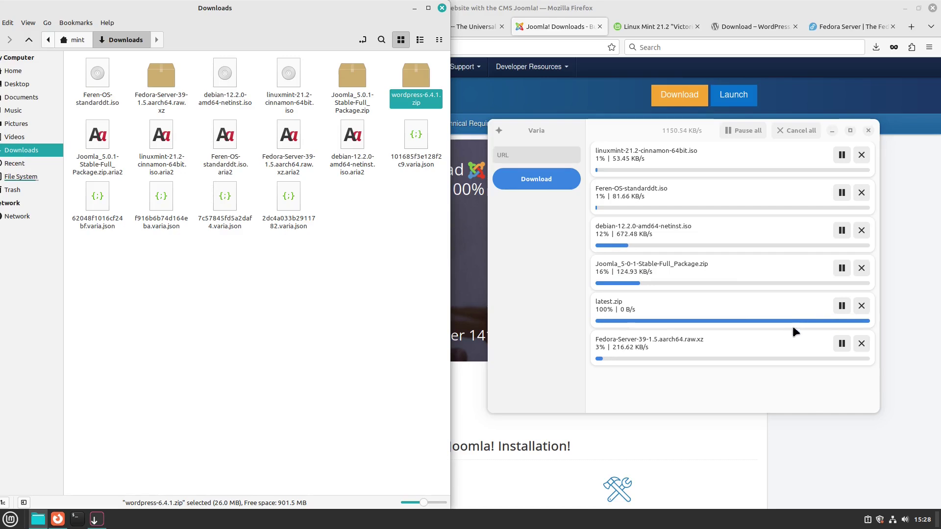
Clear the completed latest.zip row from Varia's download list.
click(862, 306)
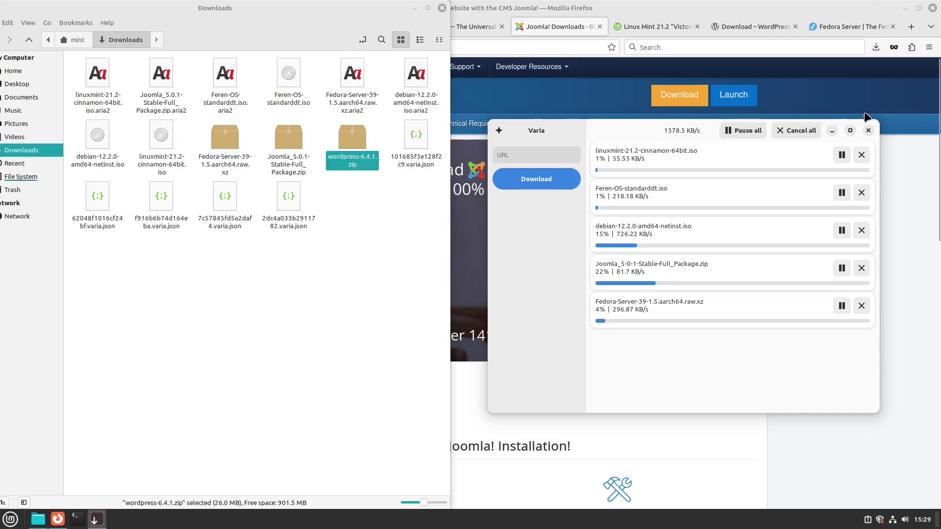
Close Varia, relaunch it from the Mint menu via a 'var' search, and move it right.
click(868, 131)
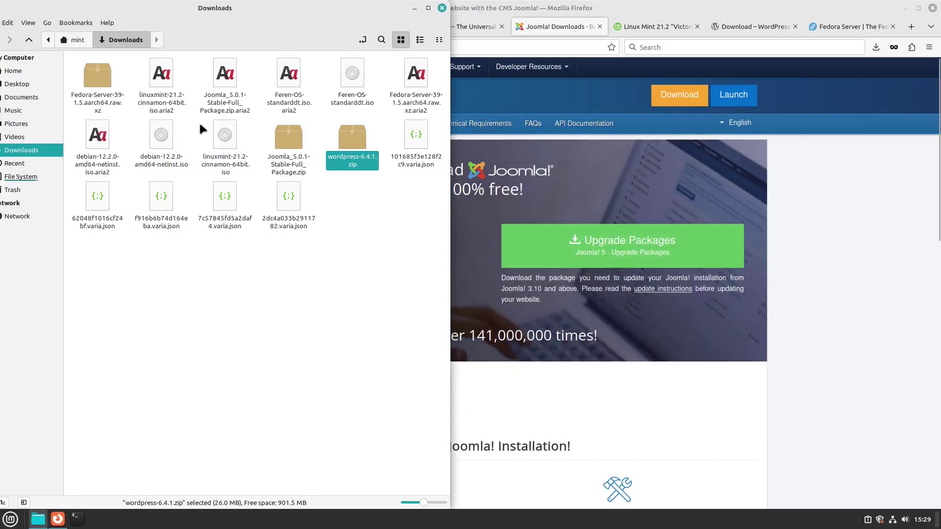
click(10, 519)
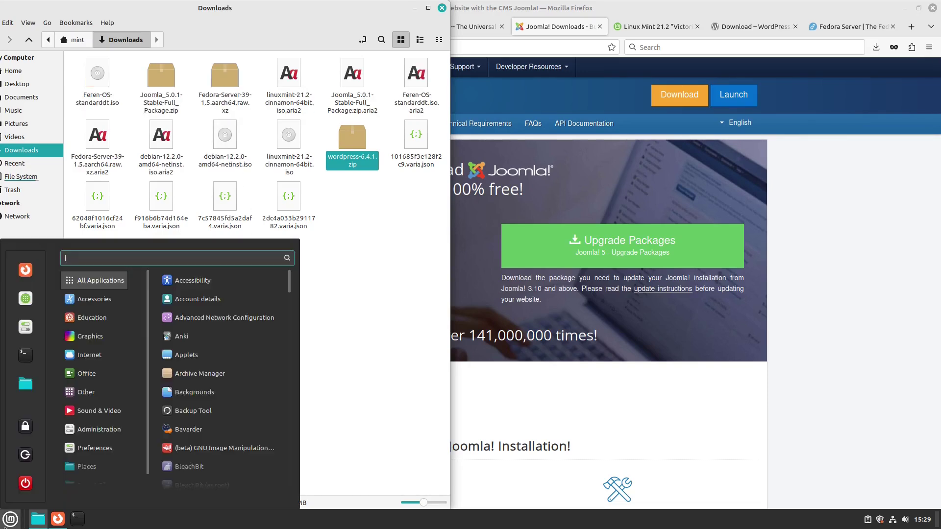
text(var)
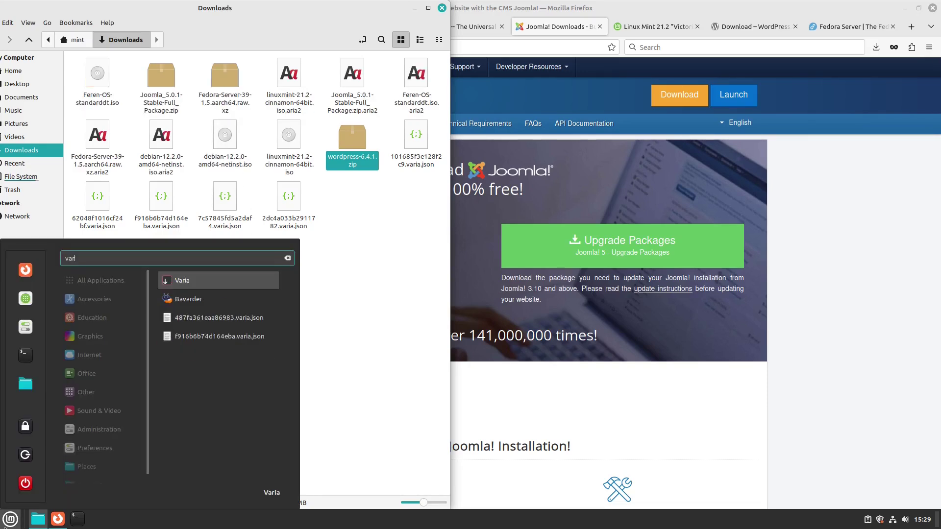
click(180, 281)
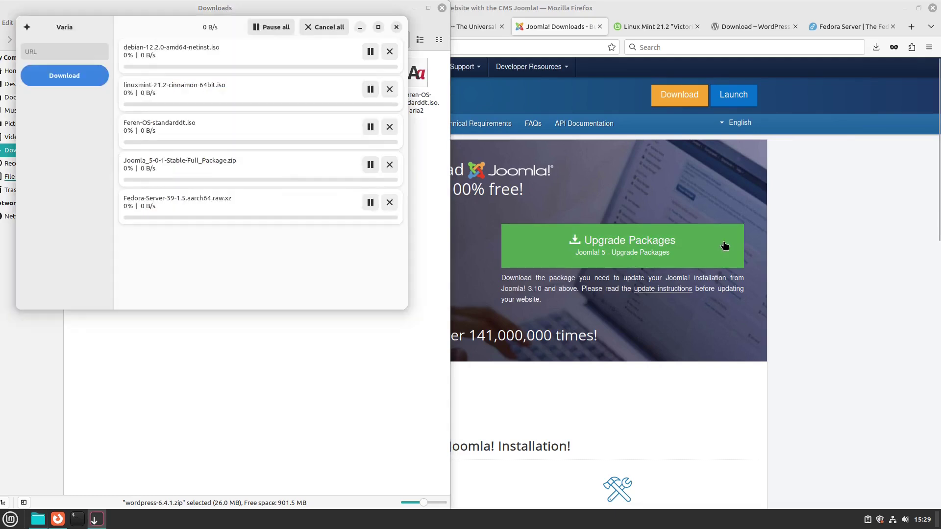
drag(146, 24, 628, 94)
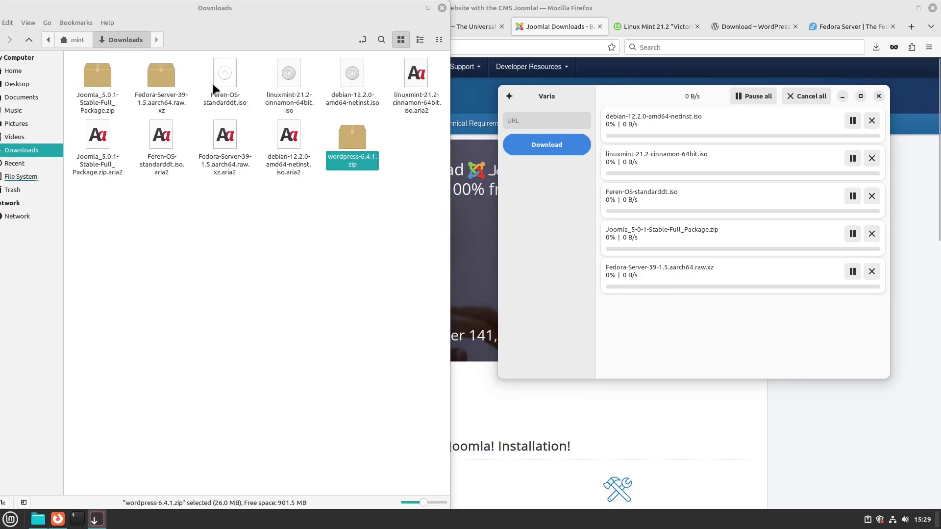
Select the Fedora Server image and open wordpress-6.4.1.zip to verify its contents.
click(166, 88)
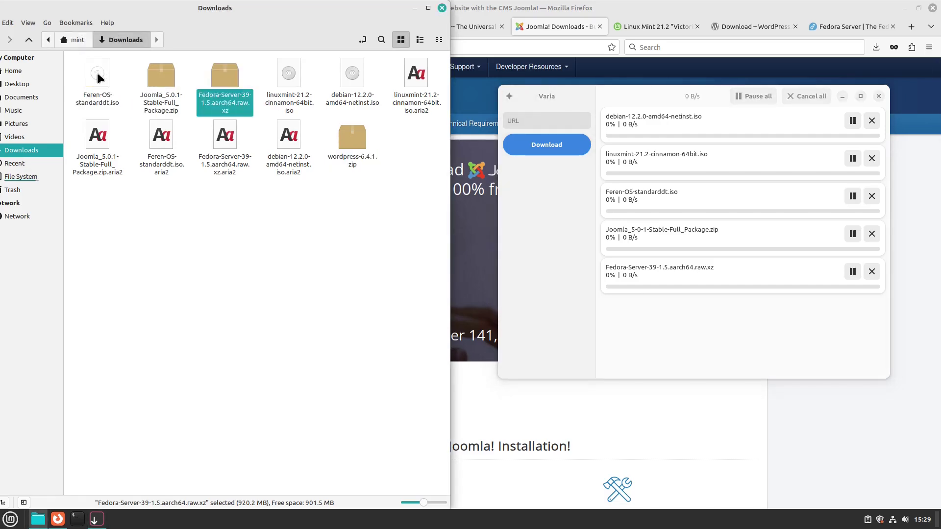
click(359, 143)
double_click(354, 143)
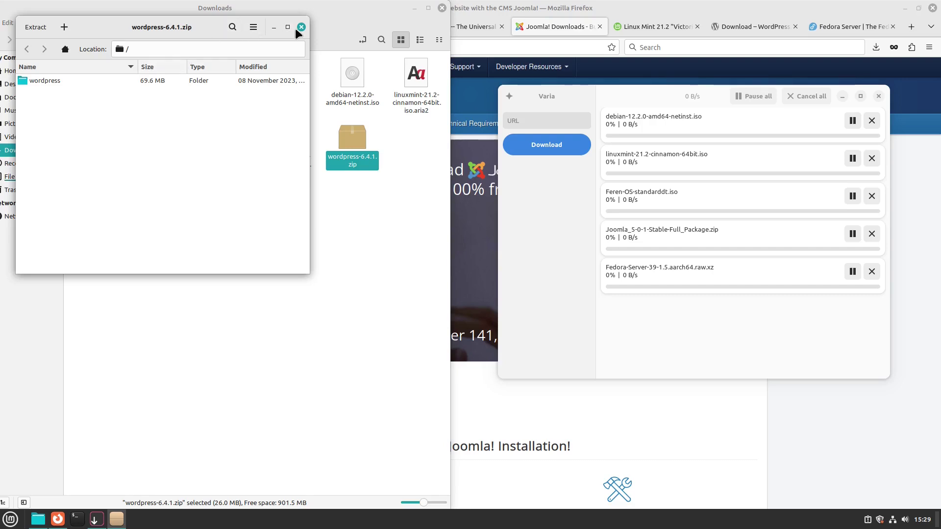
Confirm the partial Joomla zip fails to load in Archive Manager, then pause the Debian download.
click(301, 27)
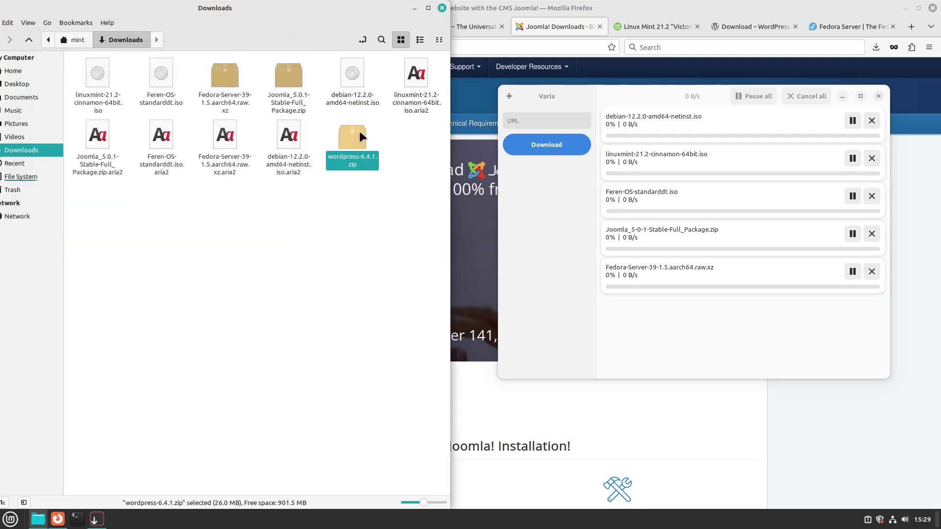
double_click(287, 85)
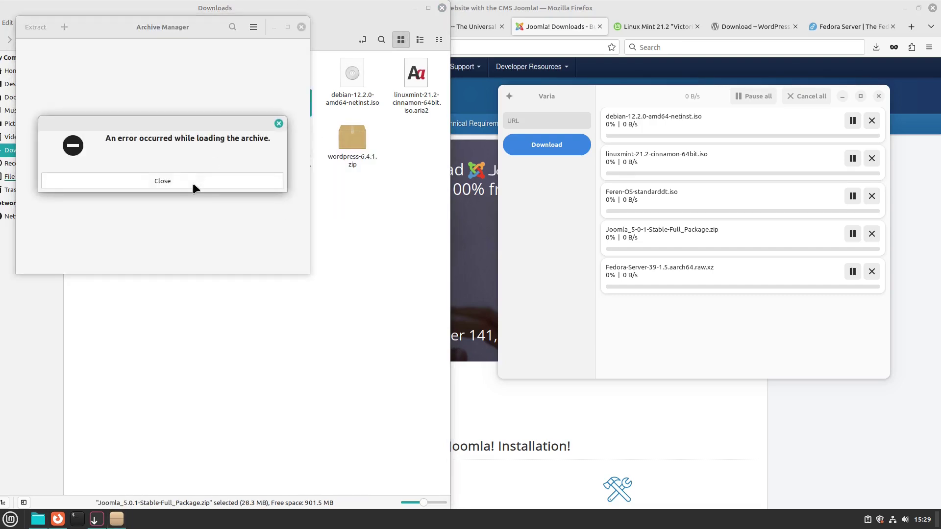
click(193, 183)
click(301, 27)
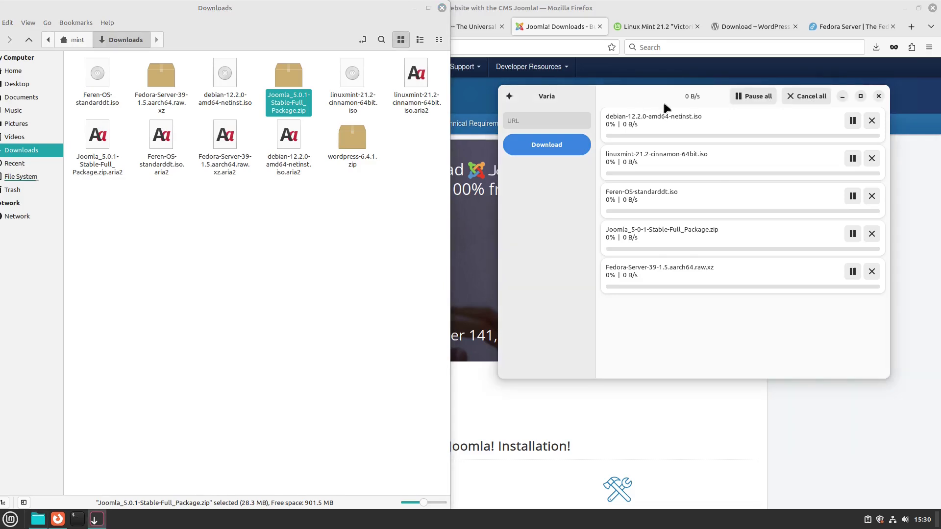
click(853, 120)
Pause the linuxmint, Feren and Joomla downloads in Varia.
click(852, 159)
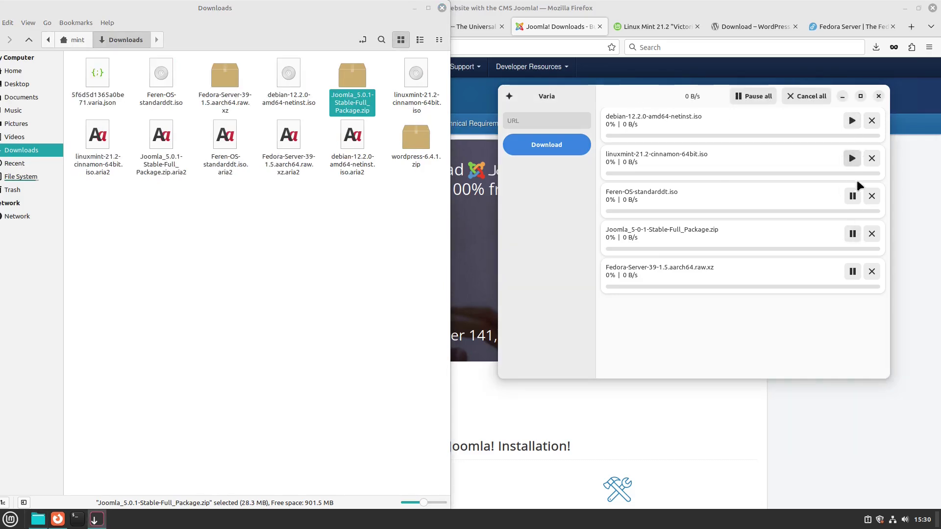
click(852, 196)
click(852, 234)
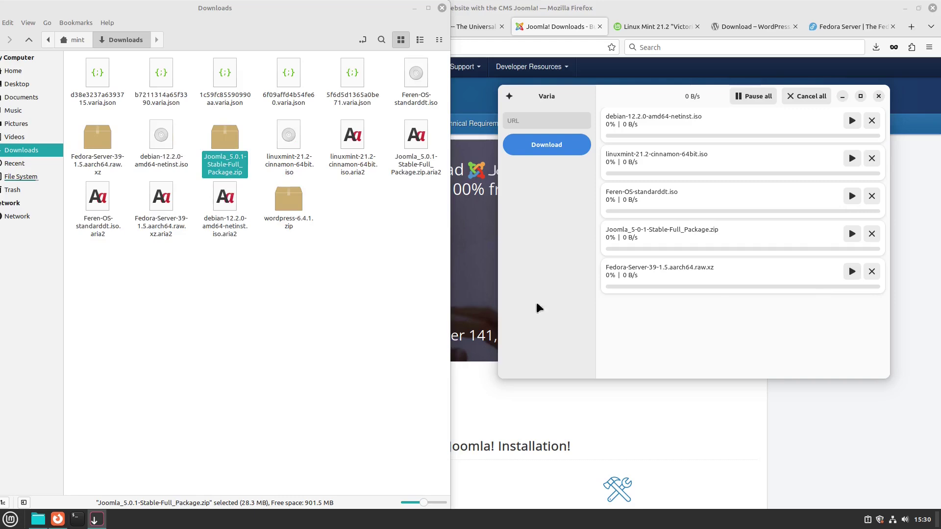
Resume all five downloads, then try opening the Joomla zip again.
click(852, 121)
click(852, 159)
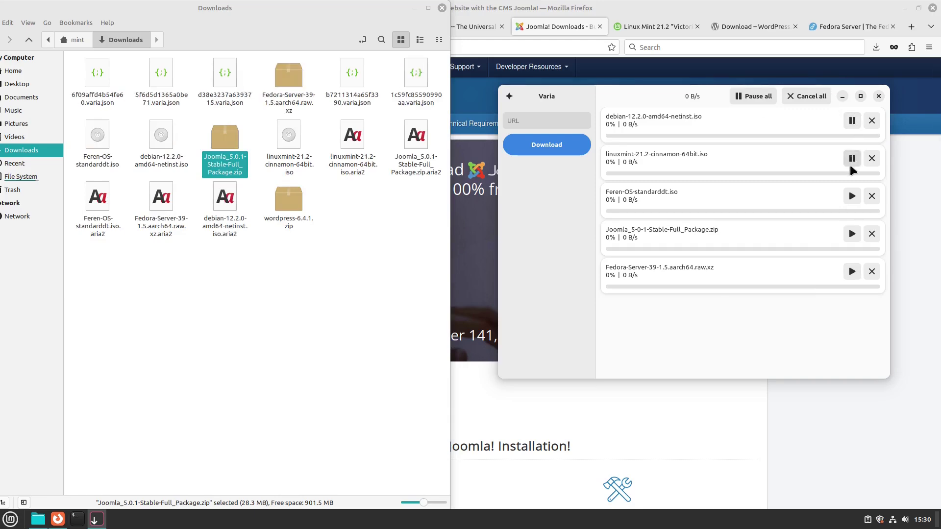
click(852, 196)
click(851, 234)
click(852, 272)
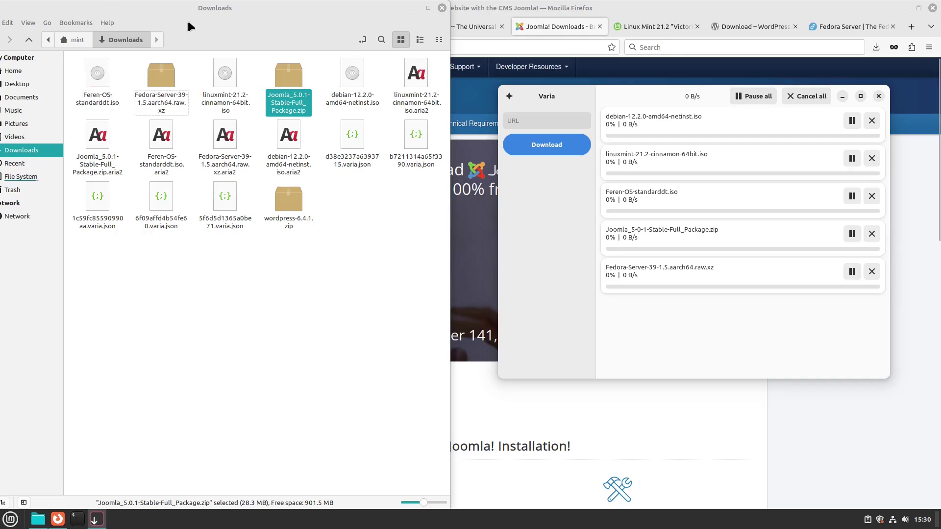
double_click(286, 78)
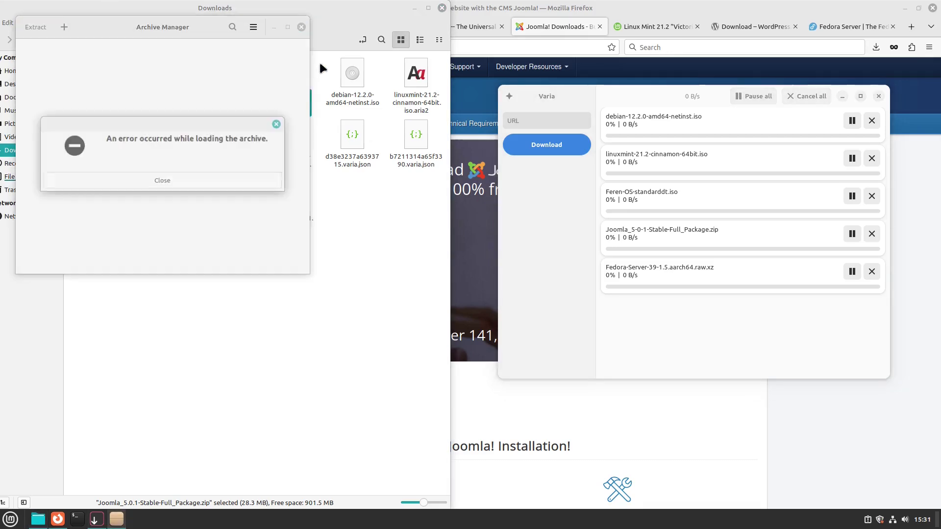
Dismiss the archive loading error and close Archive Manager.
click(301, 27)
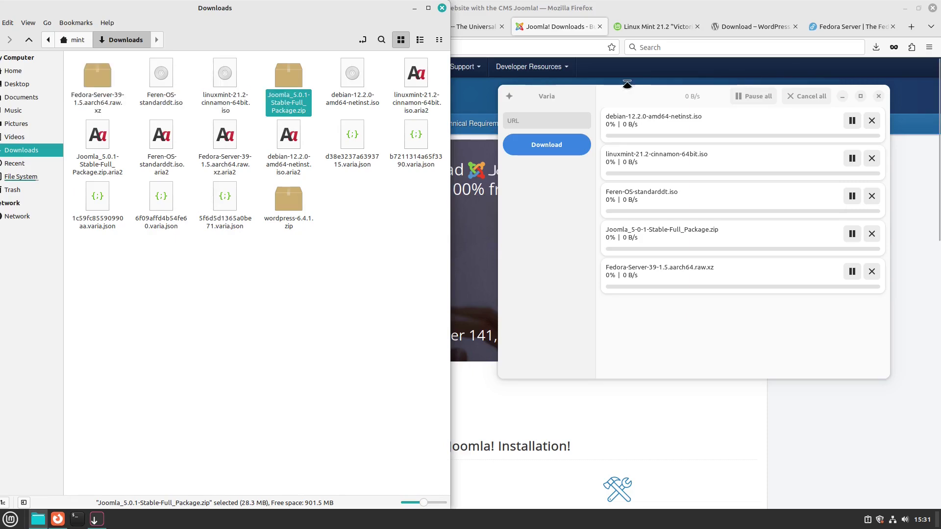
click(4, 519)
Cancel a logout prompt, then restart Linux Mint with the five downloads still running.
click(26, 453)
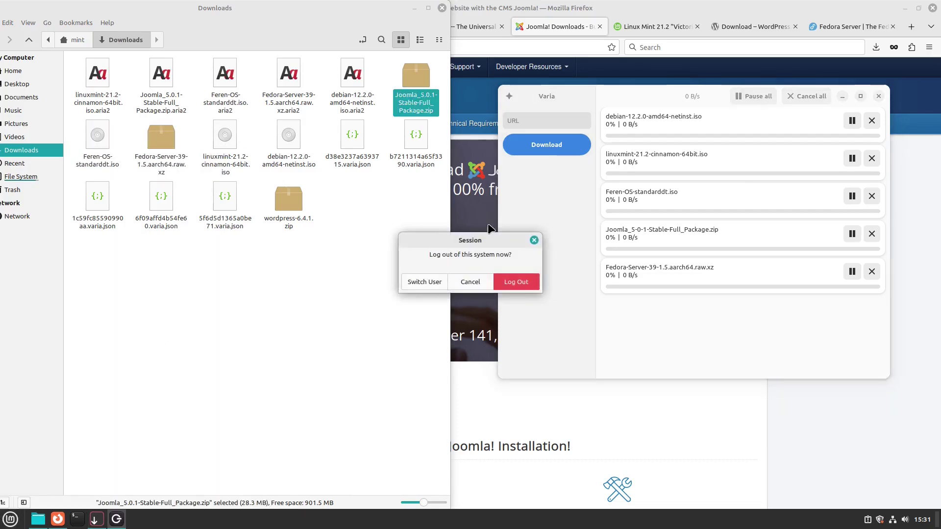
click(470, 281)
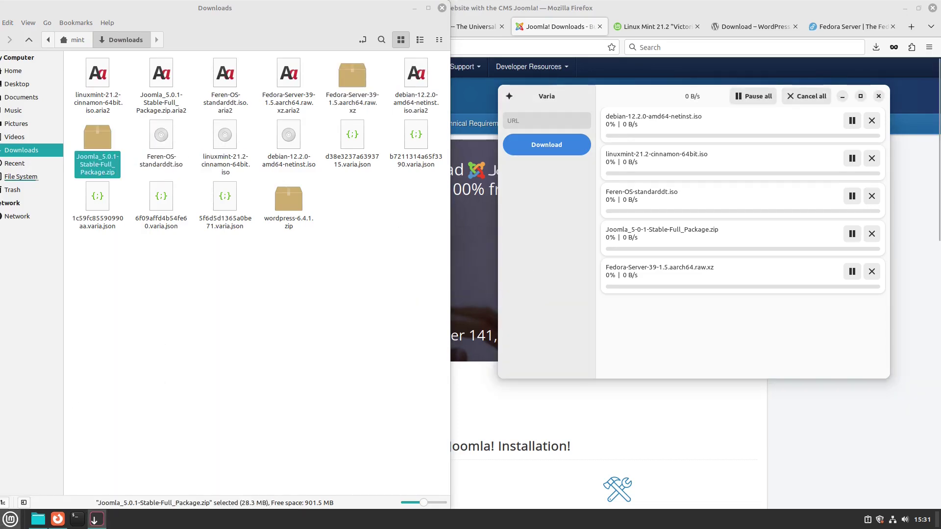
click(10, 520)
click(26, 483)
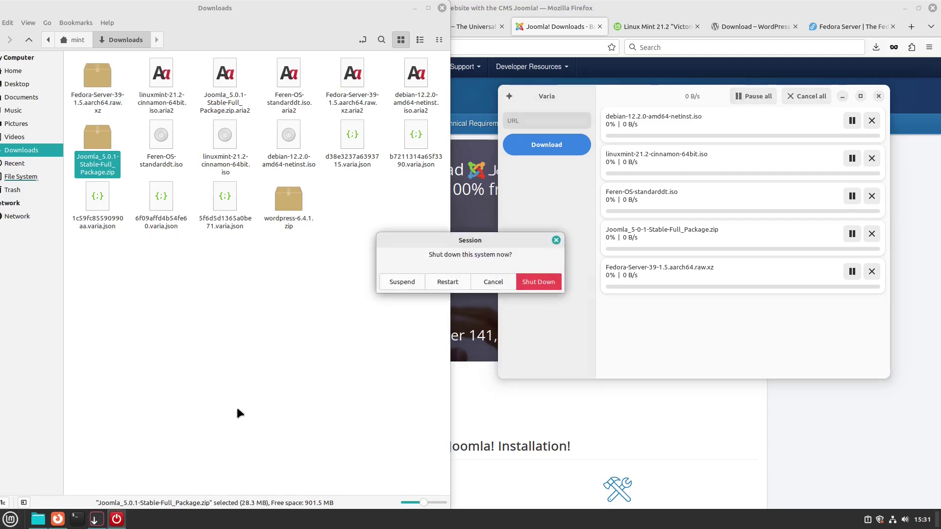
click(438, 282)
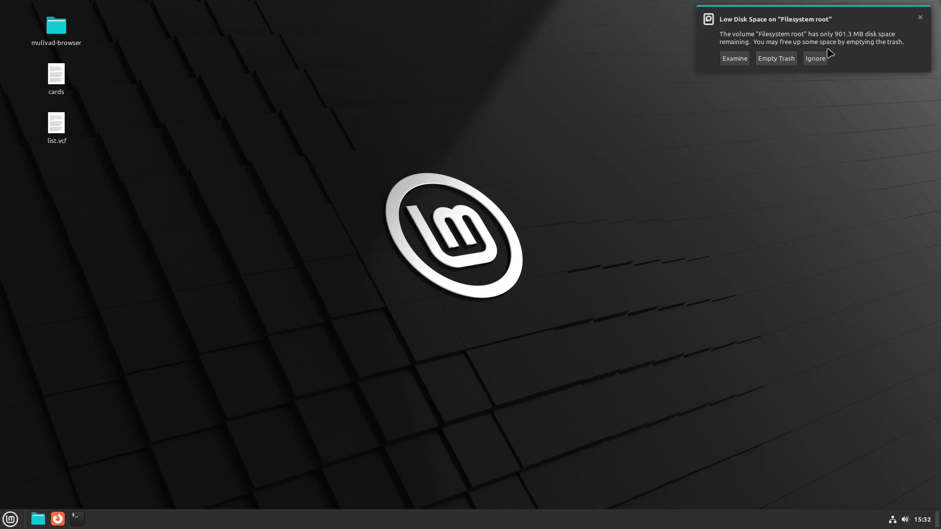
Dismiss the low disk space warning and open the Downloads folder in Nemo.
click(920, 18)
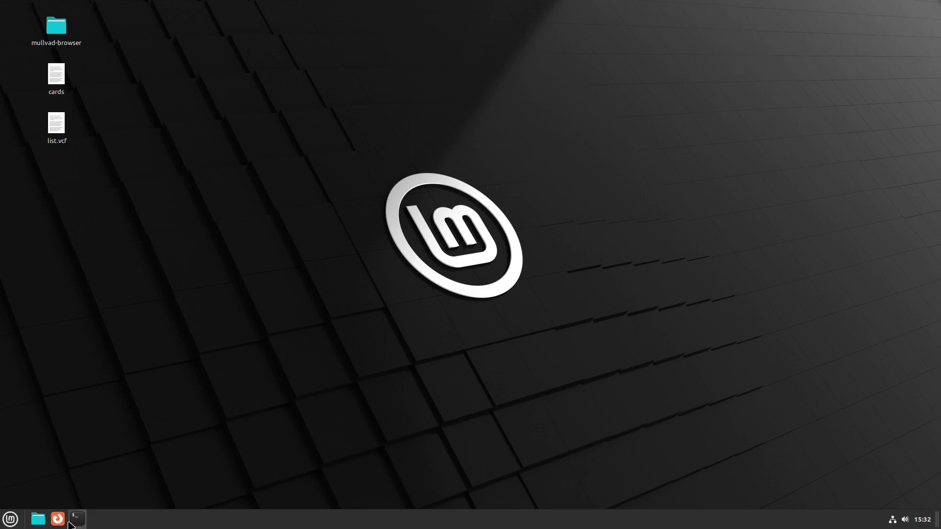
click(38, 519)
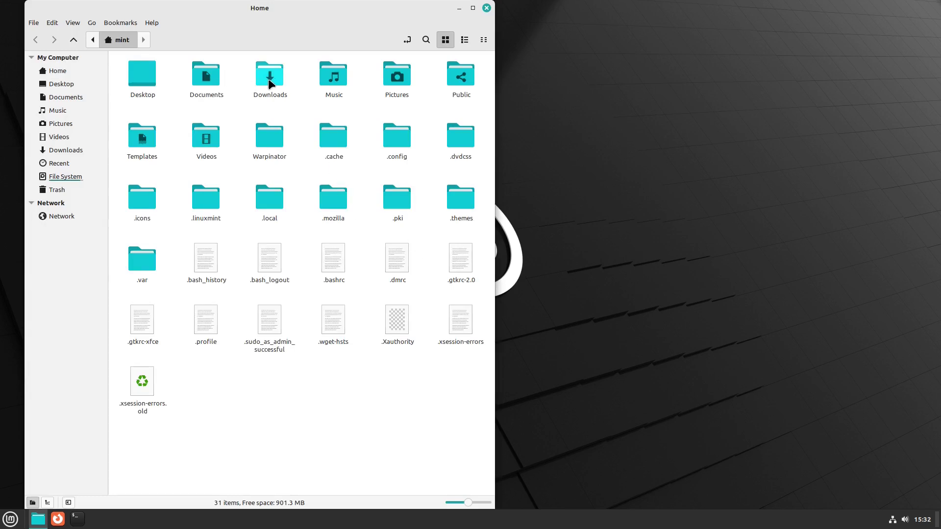
double_click(269, 78)
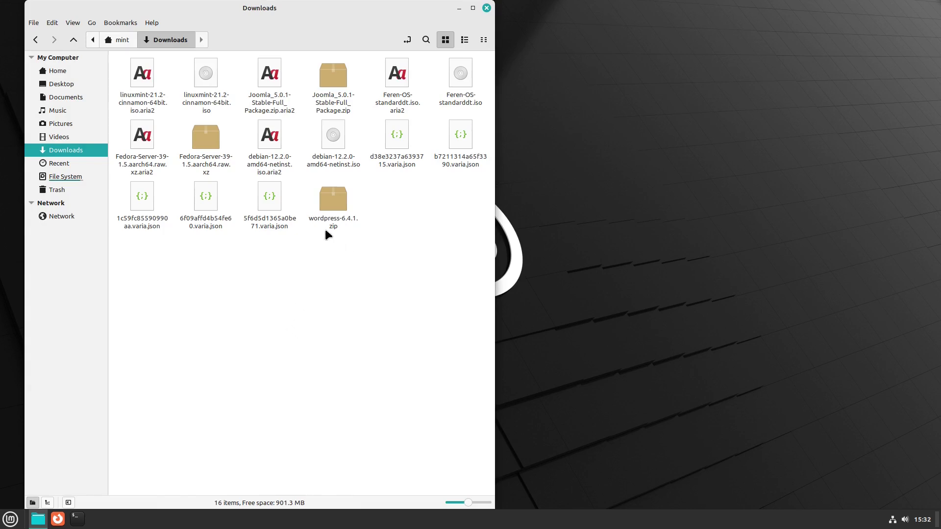
Relaunch Varia by searching 'vari' in the Mint menu, then return to Firefox.
click(10, 519)
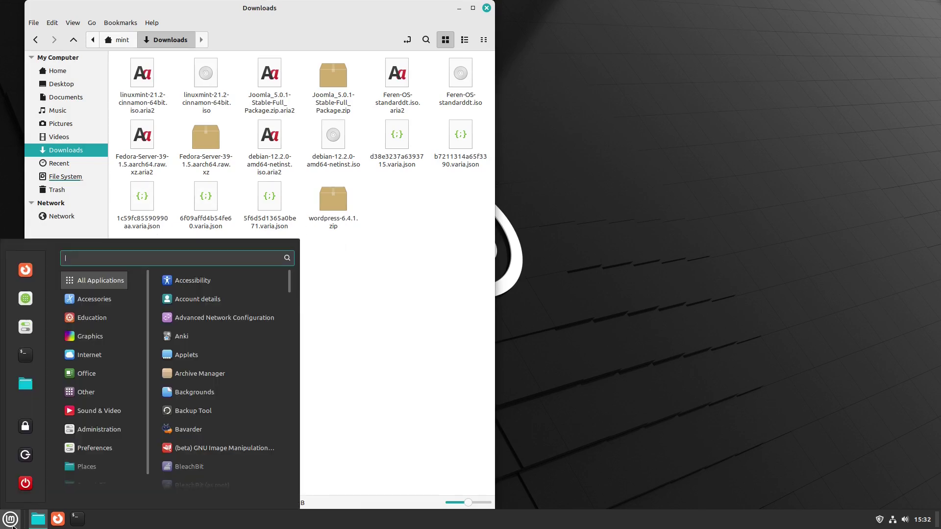
text(vari)
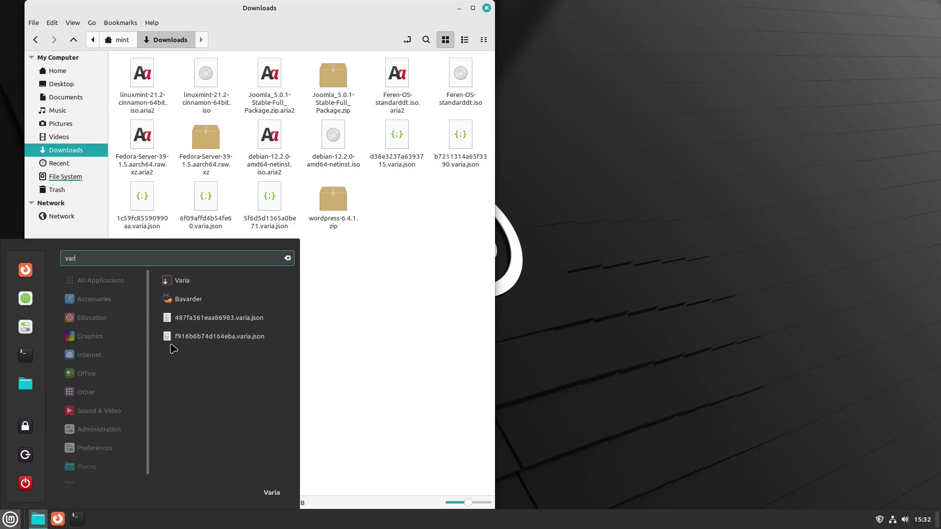
click(176, 280)
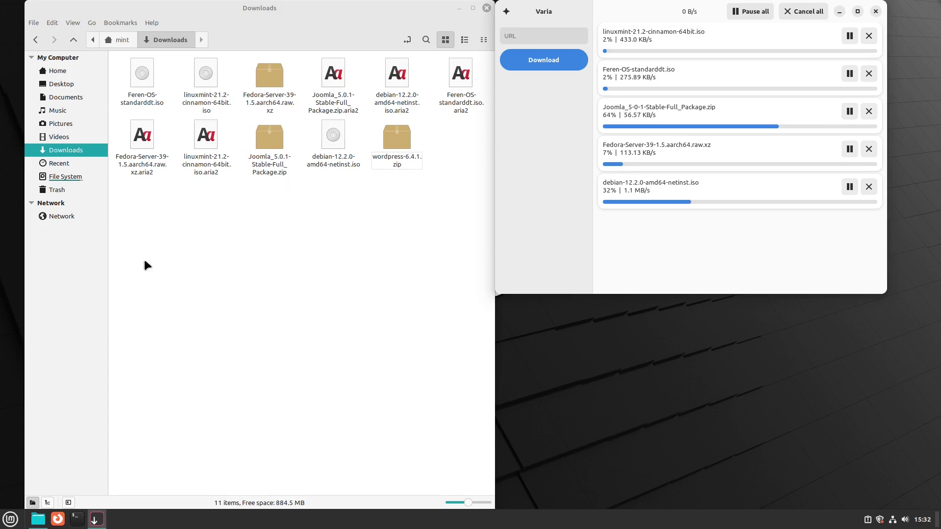
click(58, 519)
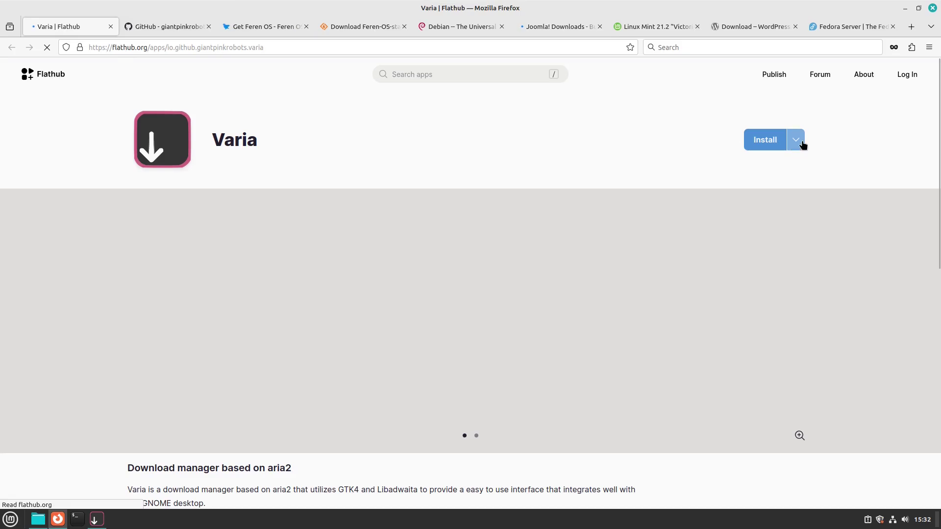
Copy 'flatpak run io.github.giantpinkrobots.varia' from Flathub's manual install details.
scroll(520, 141, down, 5)
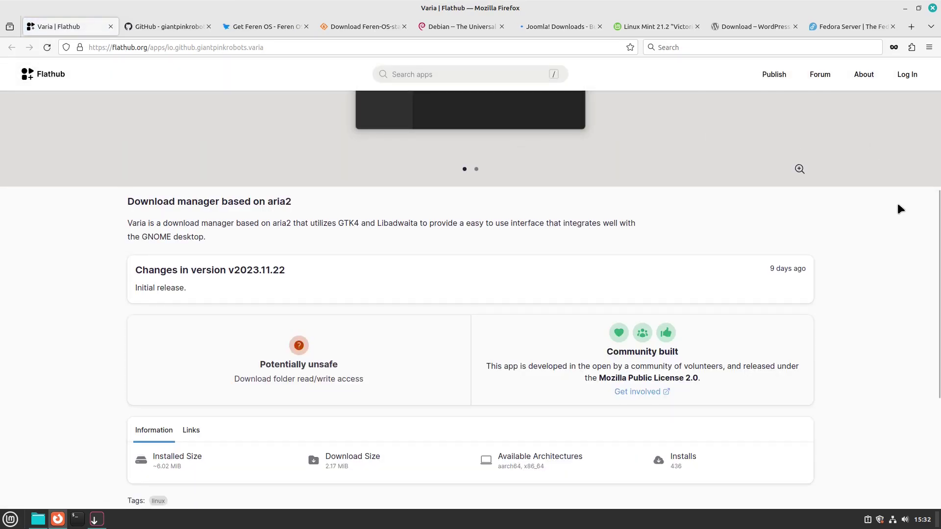
scroll(899, 210, up, 5)
click(797, 142)
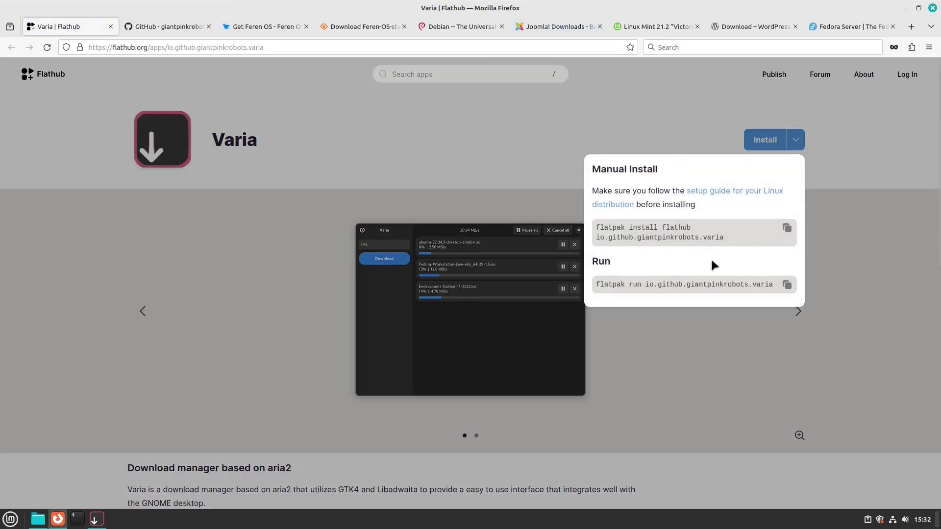
click(787, 285)
click(875, 157)
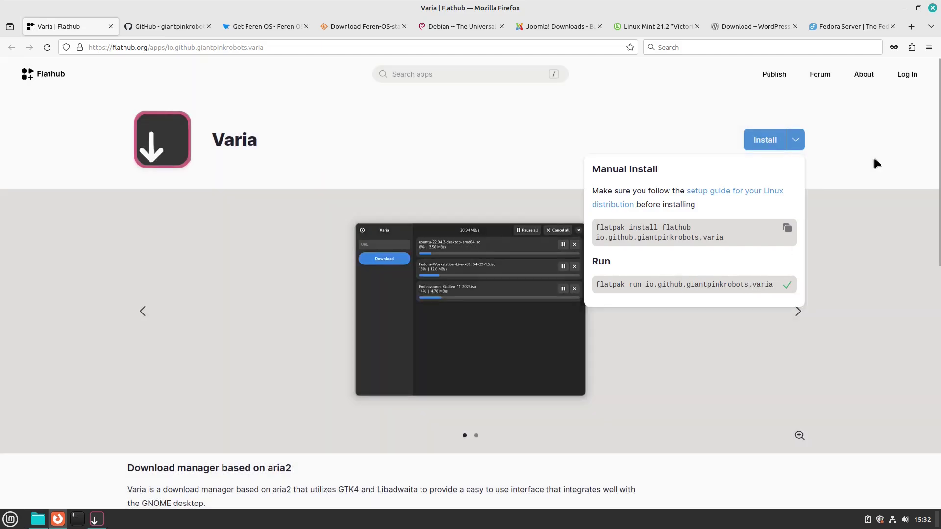
Run the copied Varia flatpak command in a new terminal and move the new window aside.
key(ctrl+alt+t)
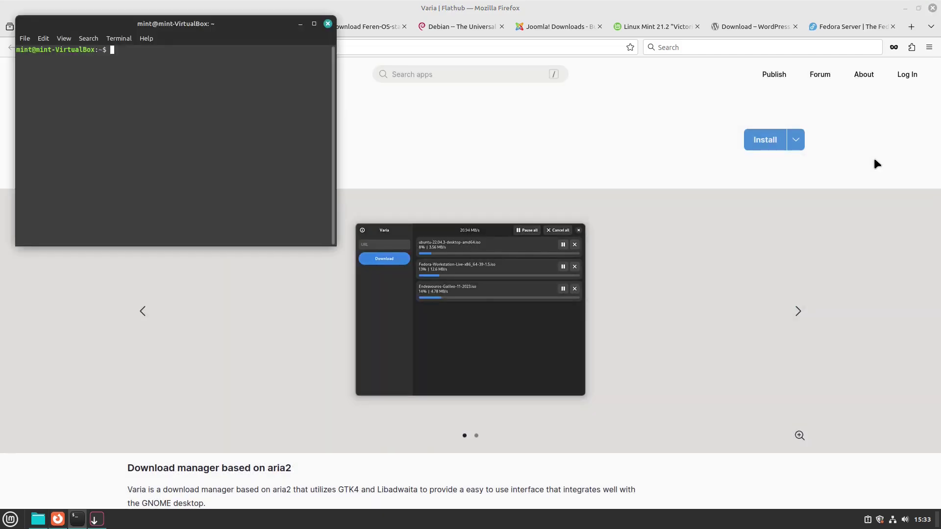
key(ctrl+shift+v)
key(Return)
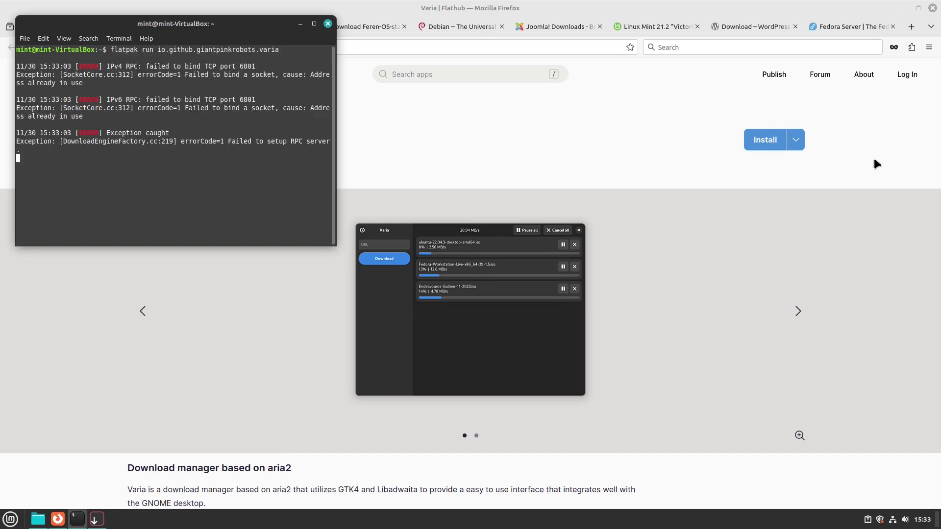
drag(231, 48, 649, 76)
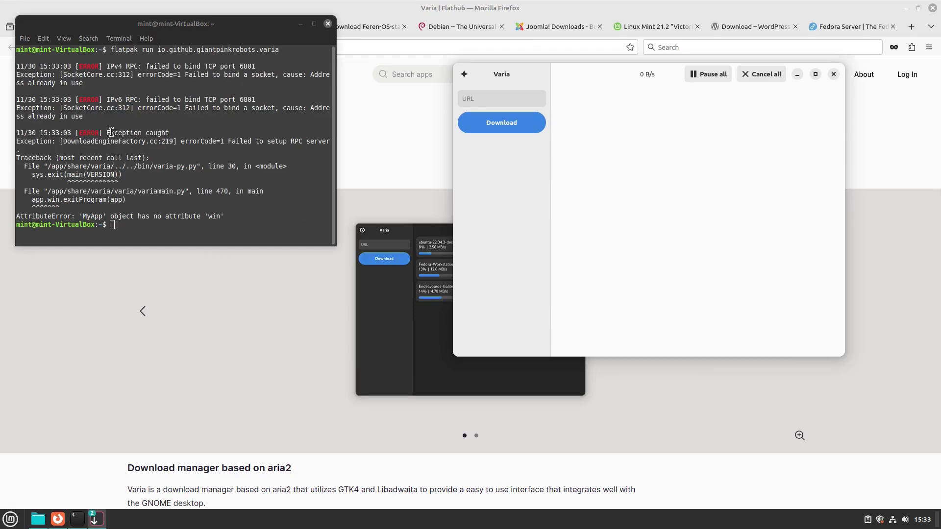
Select the exception and RPC port error lines in the terminal output.
drag(110, 133, 321, 140)
drag(107, 99, 306, 115)
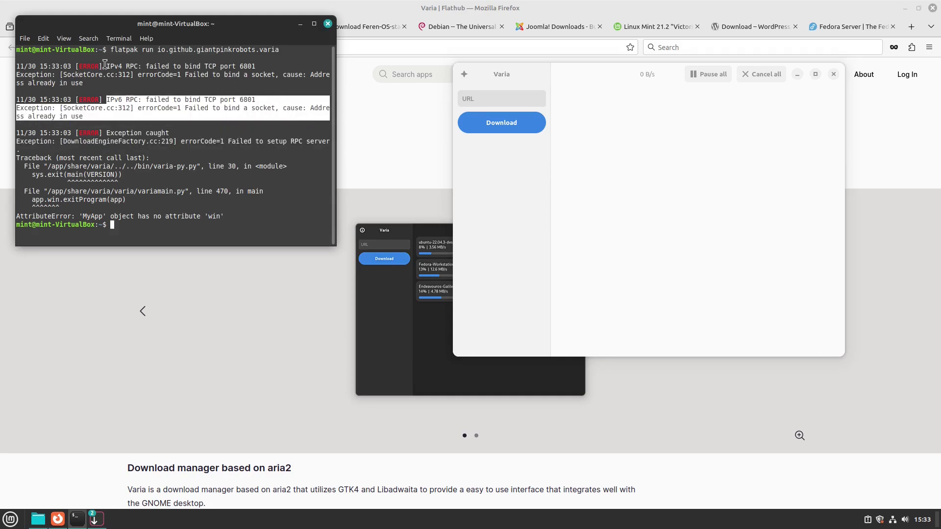
drag(106, 65, 314, 118)
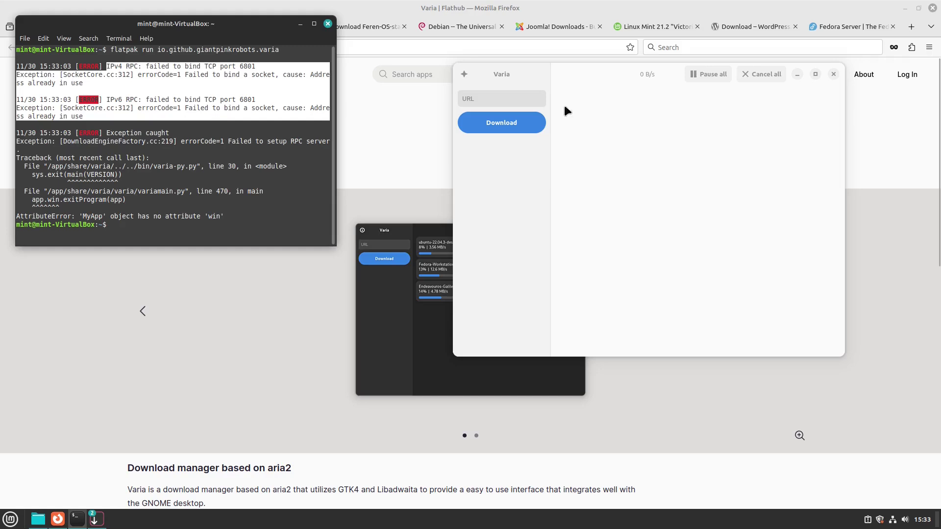
Close the empty second Varia window and the terminal, then raise the running Varia.
click(834, 74)
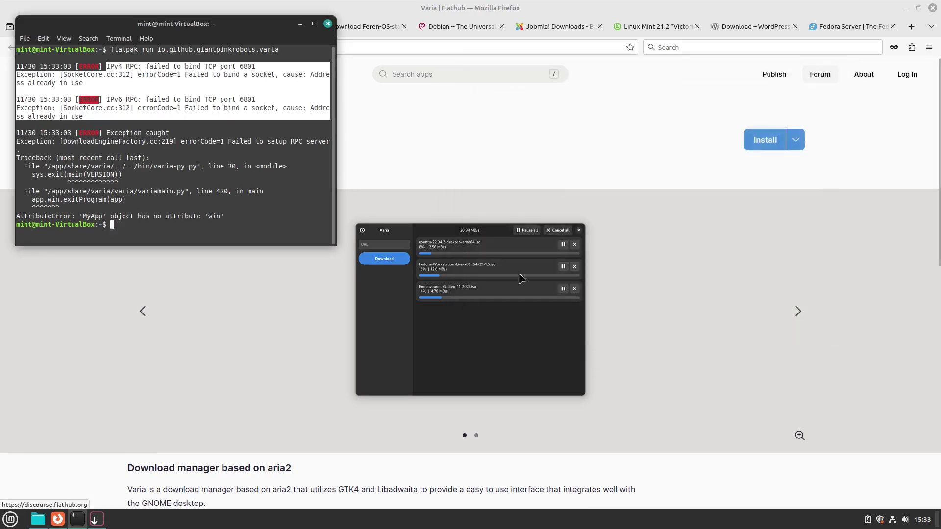
click(328, 23)
click(96, 519)
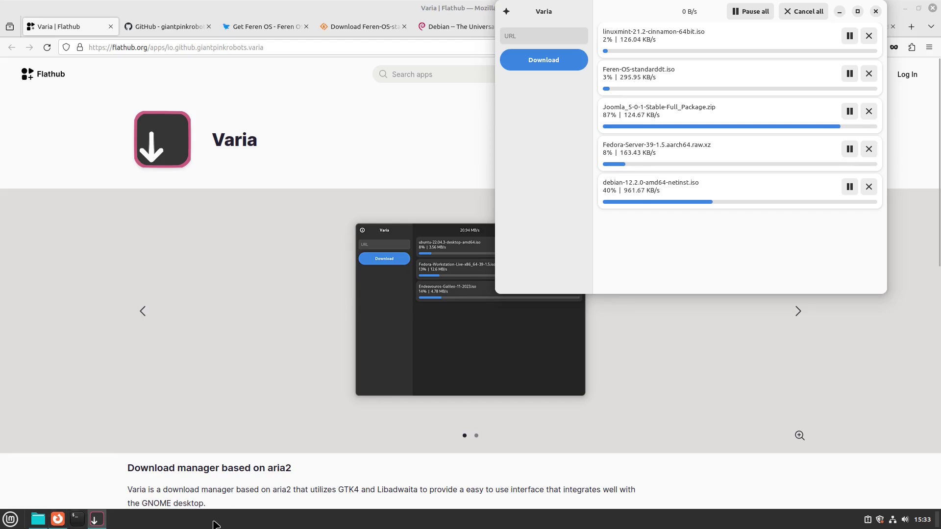
Switch Firefox from the Flathub page to Varia's GitHub repository tab.
scroll(224, 441, down, 10)
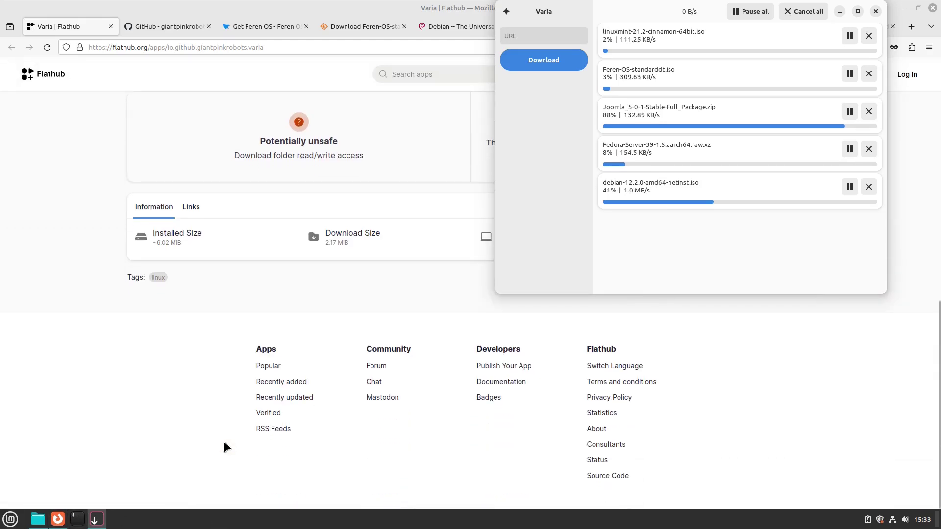
scroll(223, 442, up, 9)
scroll(122, 84, up, 3)
click(171, 25)
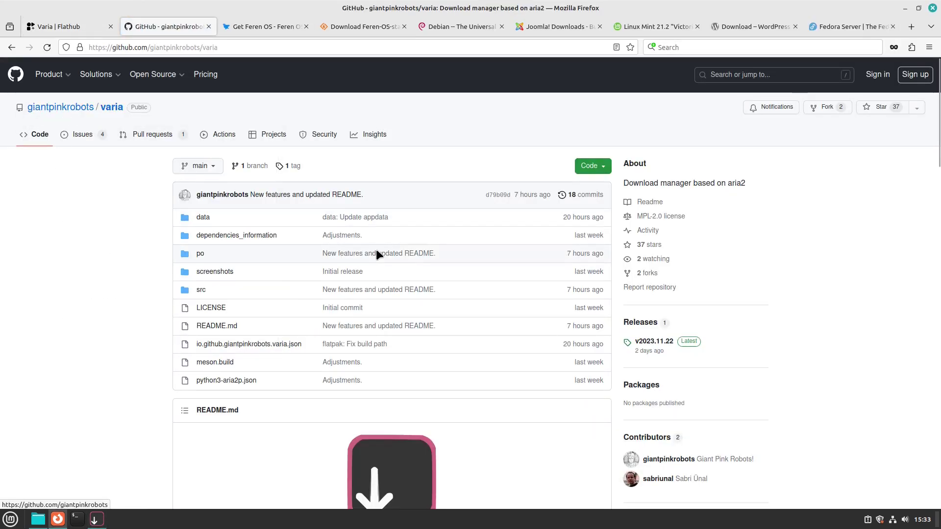
Scroll Varia's README through its build and licence sections, then go to the Debian tab.
scroll(375, 249, down, 7)
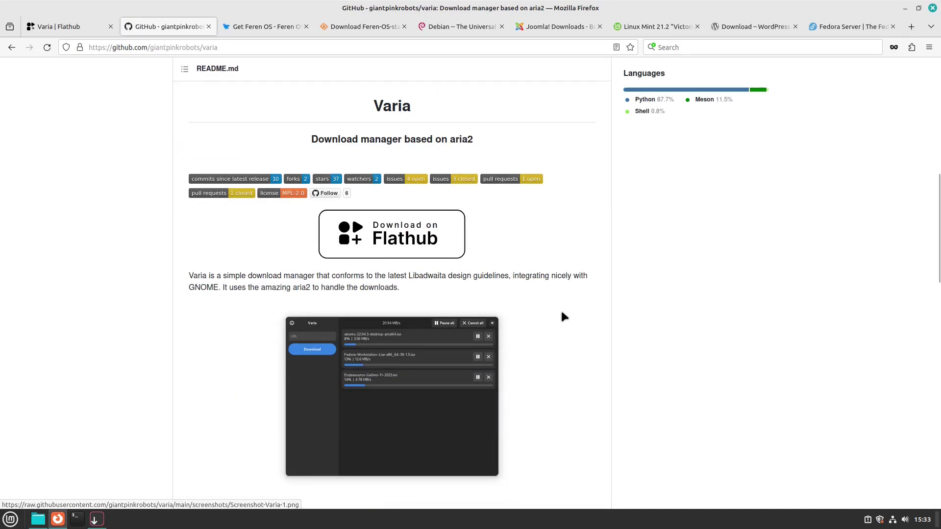
scroll(563, 315, down, 1)
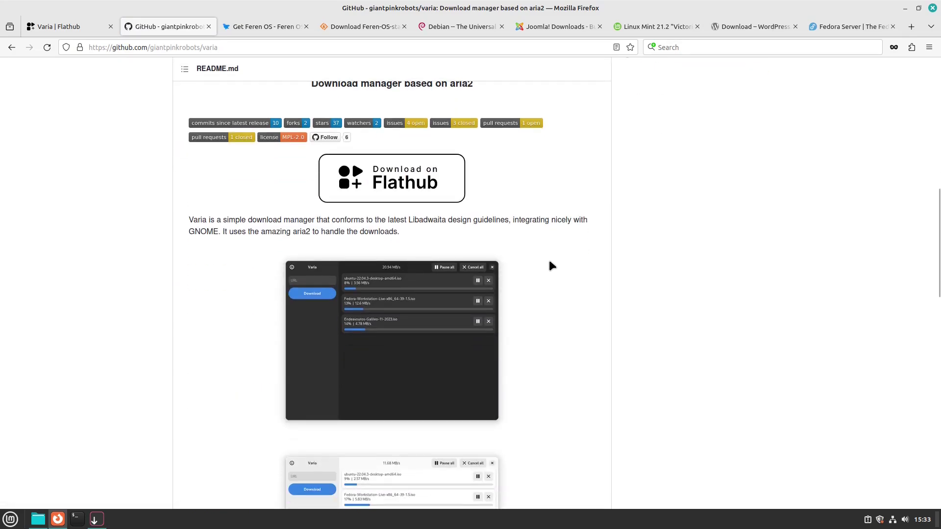
scroll(552, 259, down, 4)
scroll(395, 263, up, 7)
scroll(413, 295, down, 8)
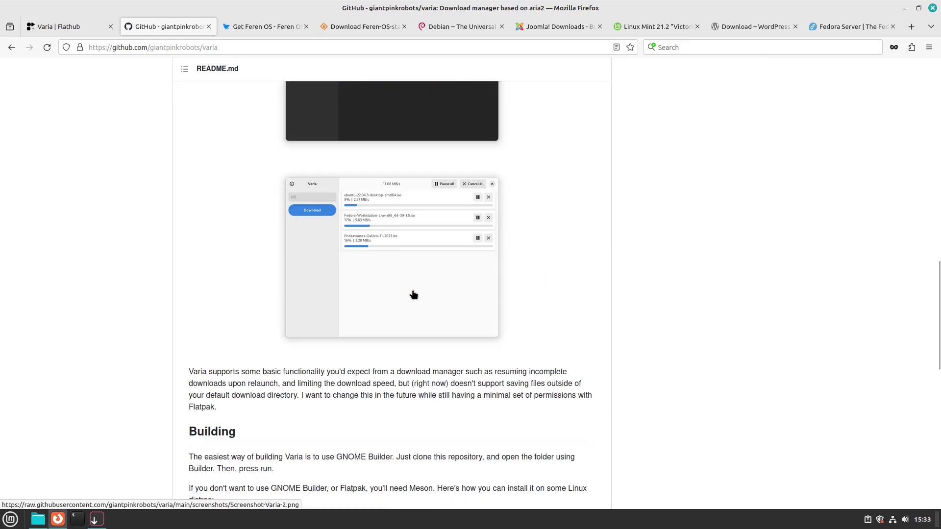
scroll(413, 294, down, 5)
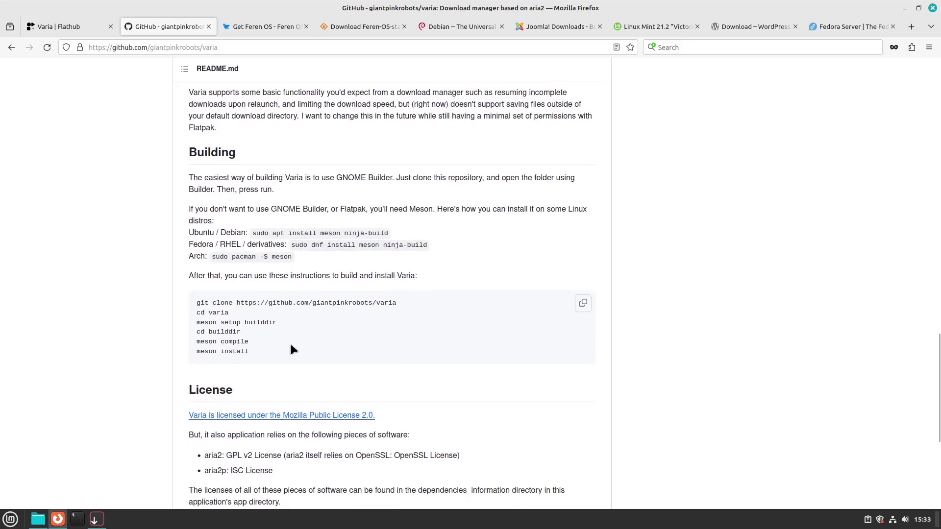
scroll(297, 364, down, 5)
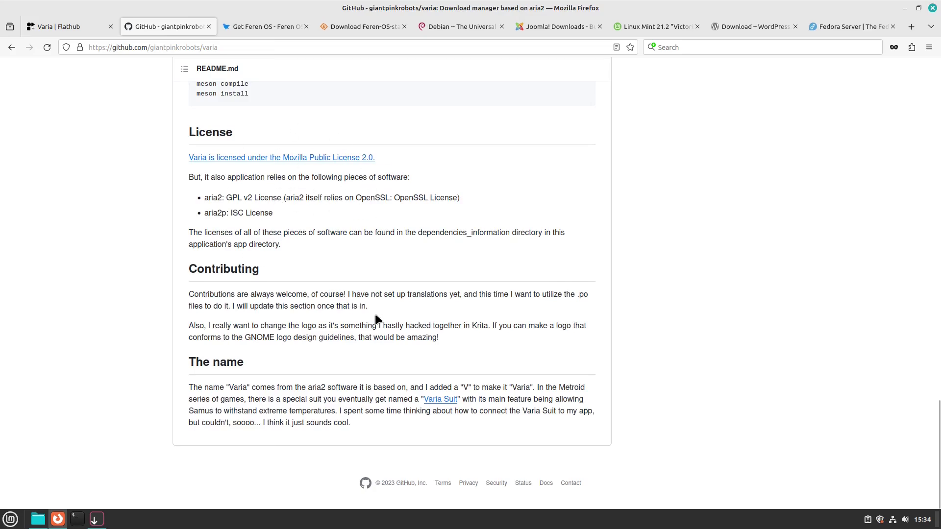
scroll(375, 319, up, 5)
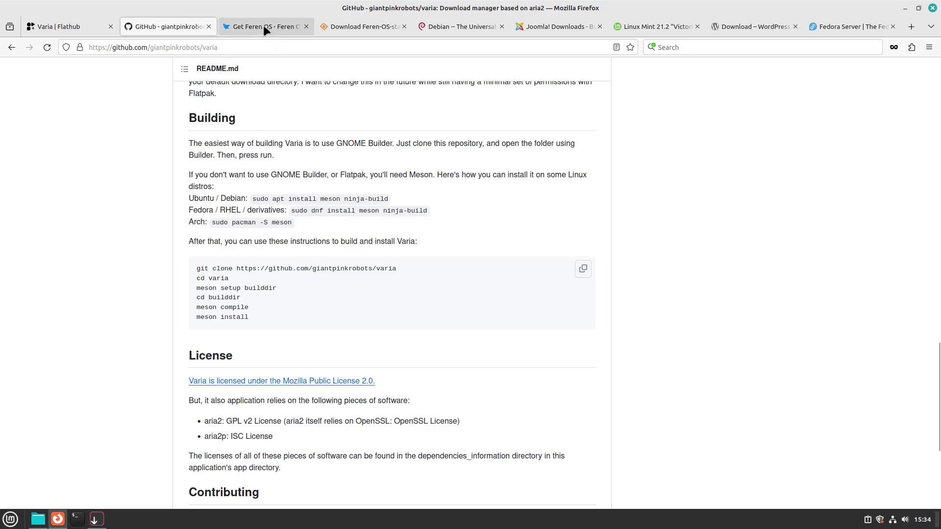
click(456, 21)
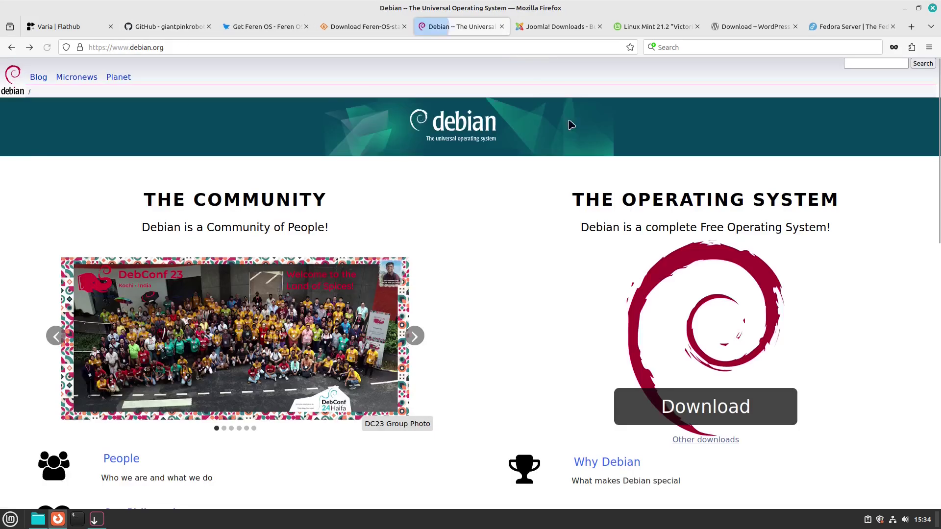
Hand the Debian netinst download to Varia, centre its window, and open Downloads in Nemo.
click(720, 402)
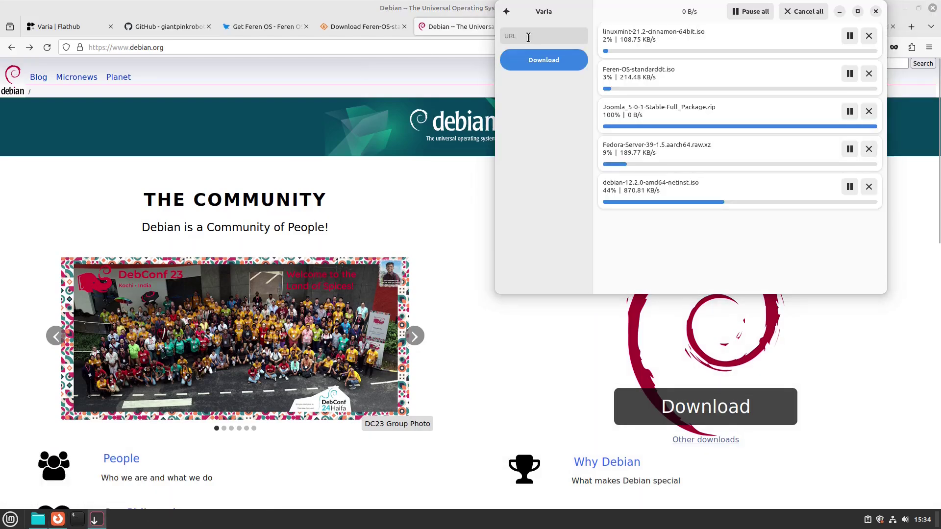
drag(561, 10, 382, 103)
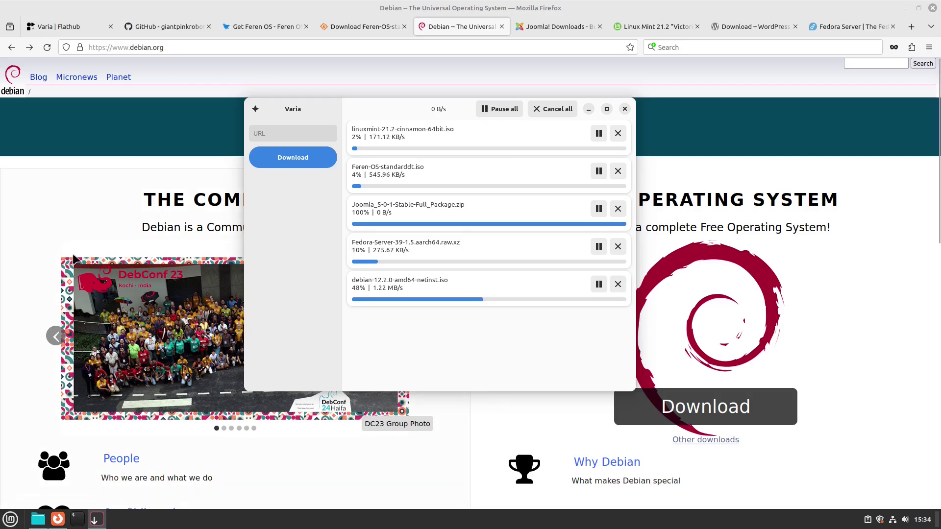
click(38, 519)
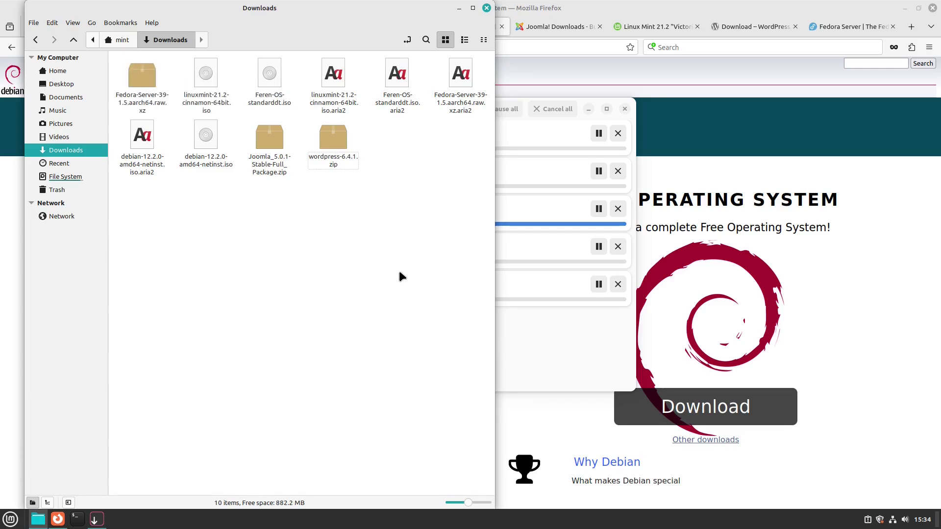
Check Joomla_5.0.1-Stable-Full_Package.zip's folders in Archive Manager, close it, and bring Varia forward.
double_click(268, 147)
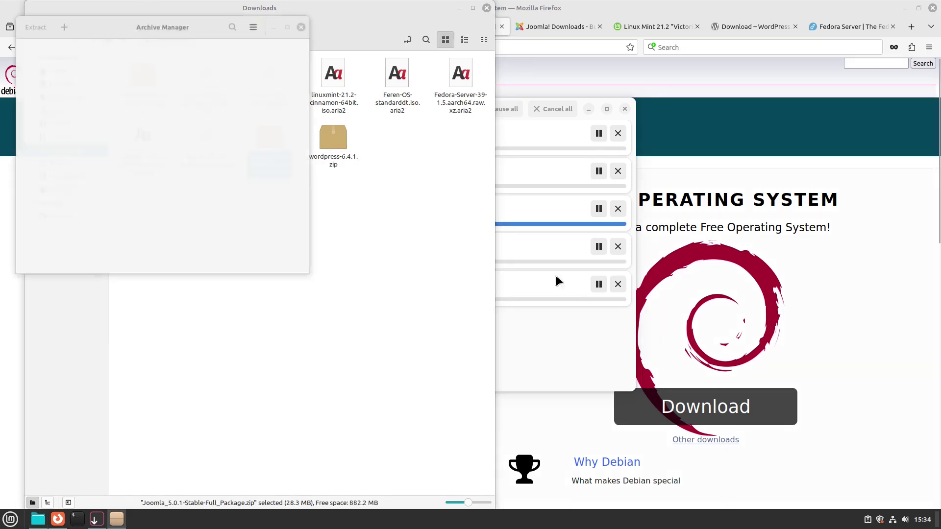
scroll(94, 98, down, 3)
scroll(141, 160, up, 3)
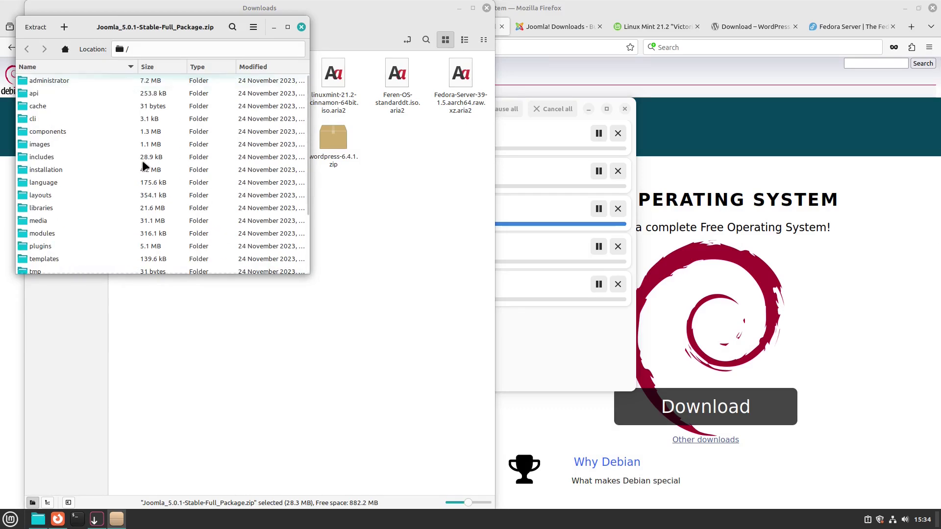
click(302, 27)
click(434, 275)
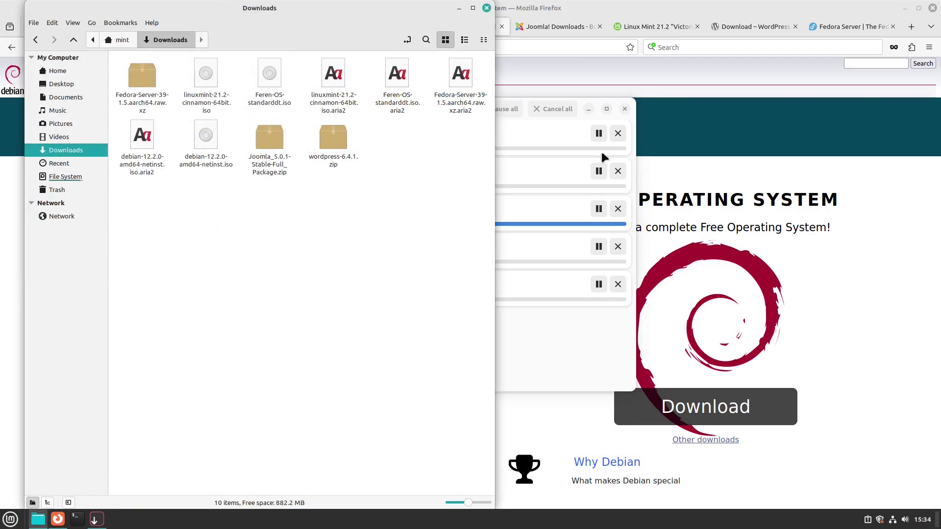
click(589, 339)
drag(409, 109, 614, 118)
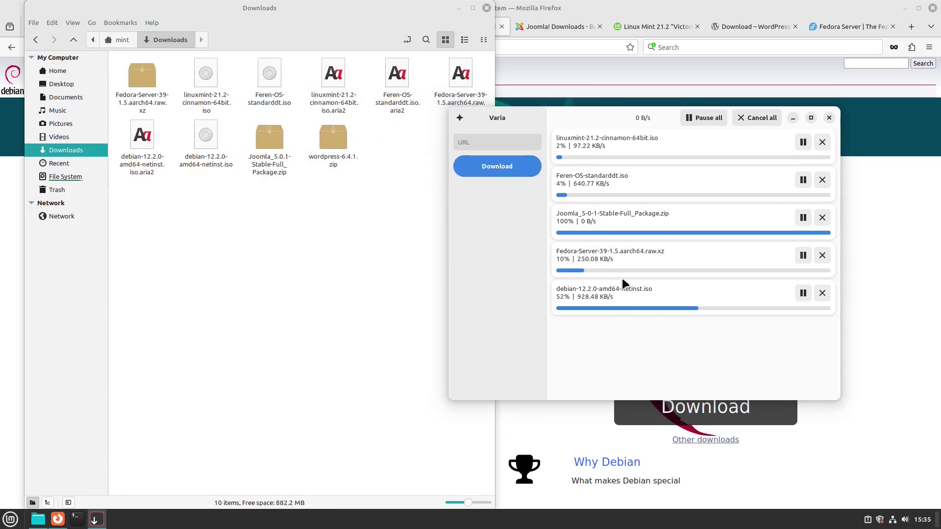
Remove the finished Joomla entry from Varia's download list, then minimize and restore the window.
click(822, 219)
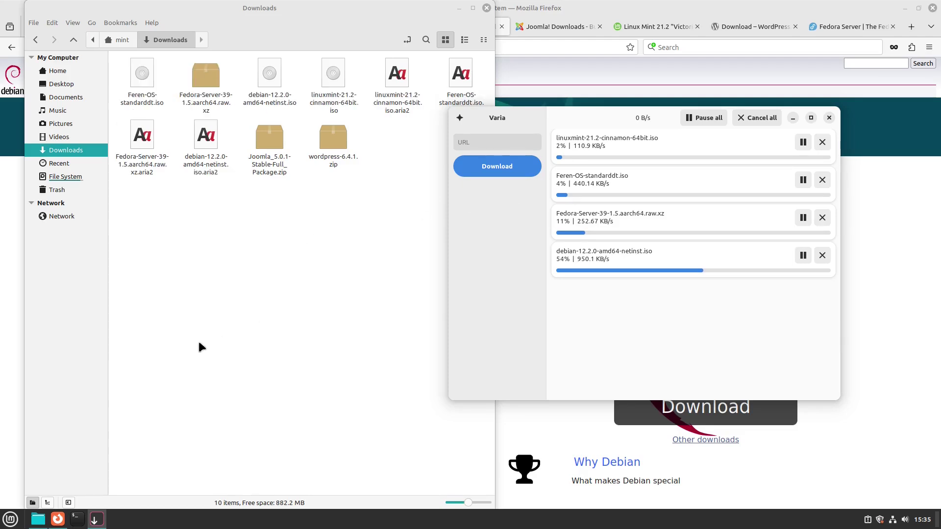
click(103, 521)
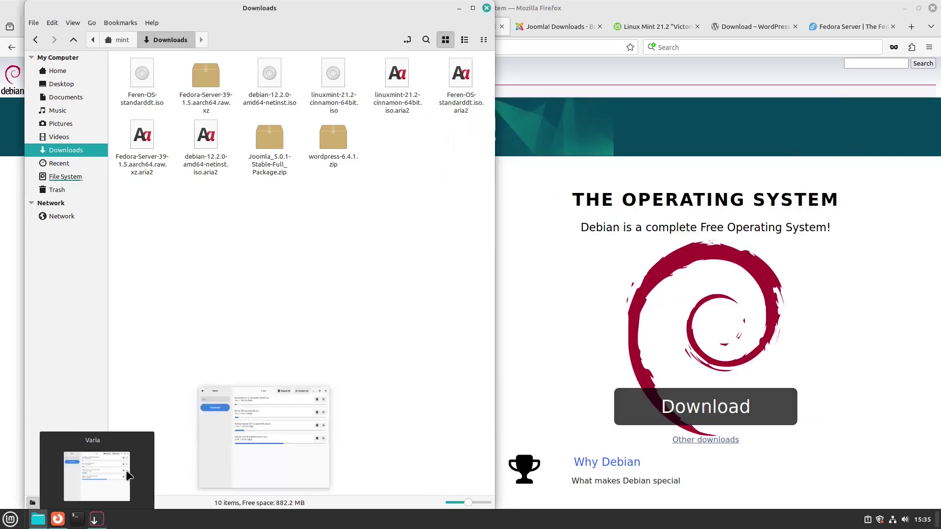
click(94, 520)
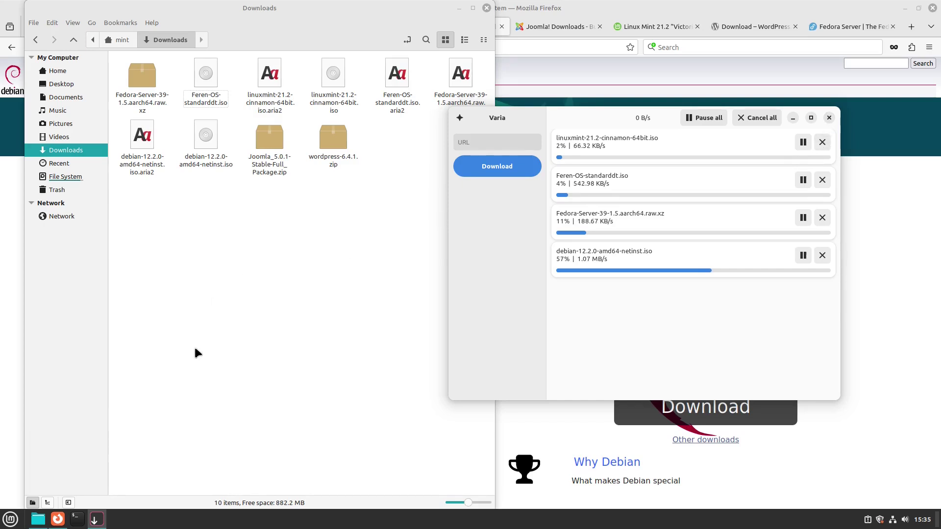
Bring Firefox forward, pass through Varia's Flathub page, and browse its GitHub repository listing the v2023.11.22 release.
click(57, 519)
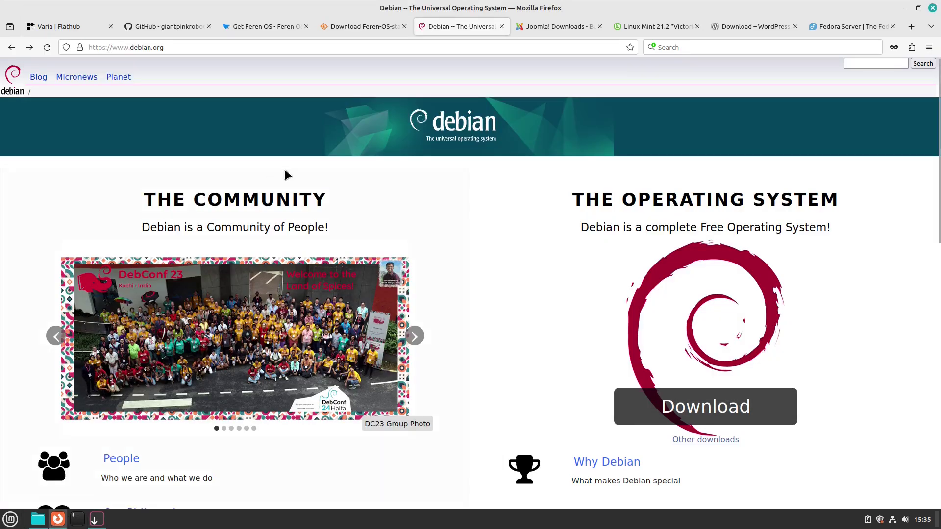
click(73, 26)
click(154, 25)
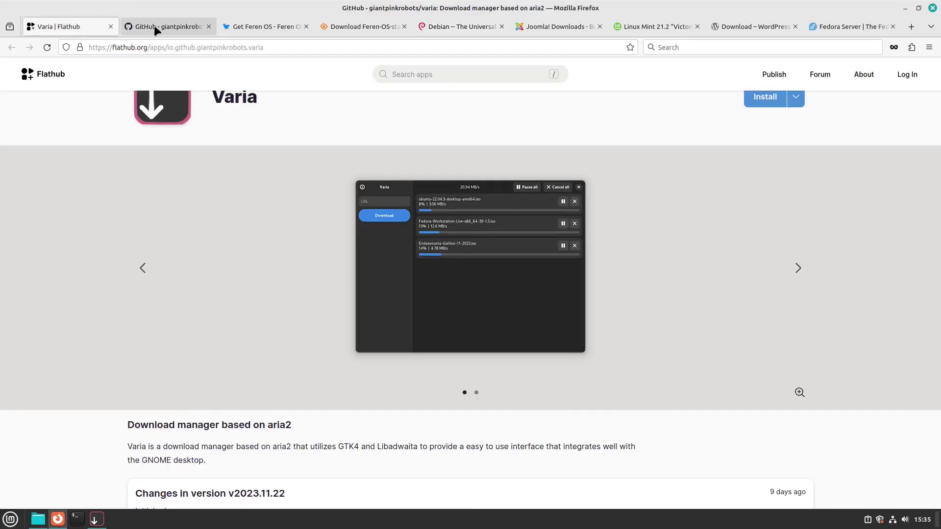
scroll(342, 181, up, 15)
scroll(432, 230, down, 1)
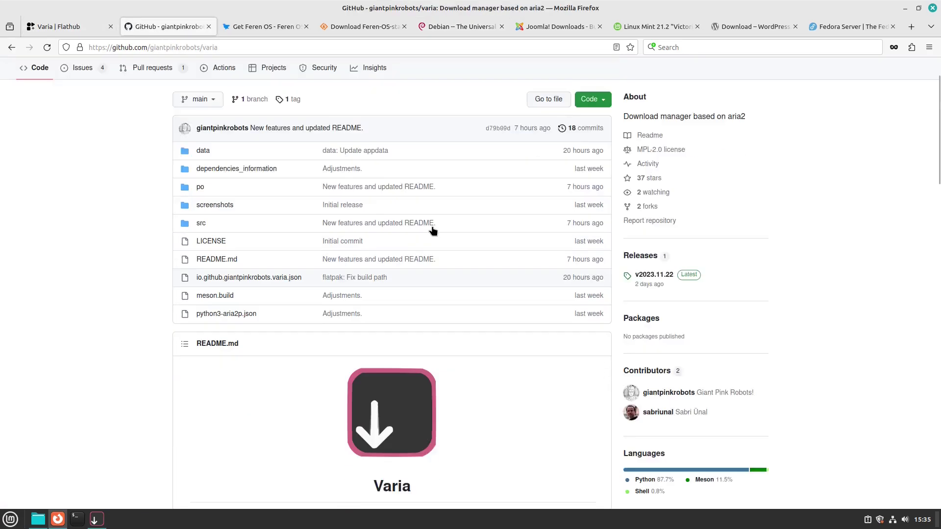
scroll(433, 230, down, 4)
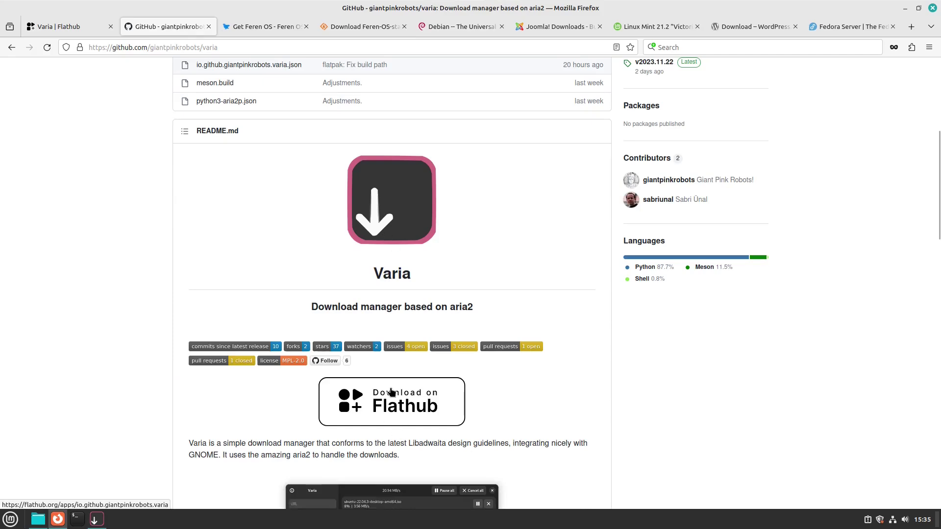
scroll(454, 269, up, 6)
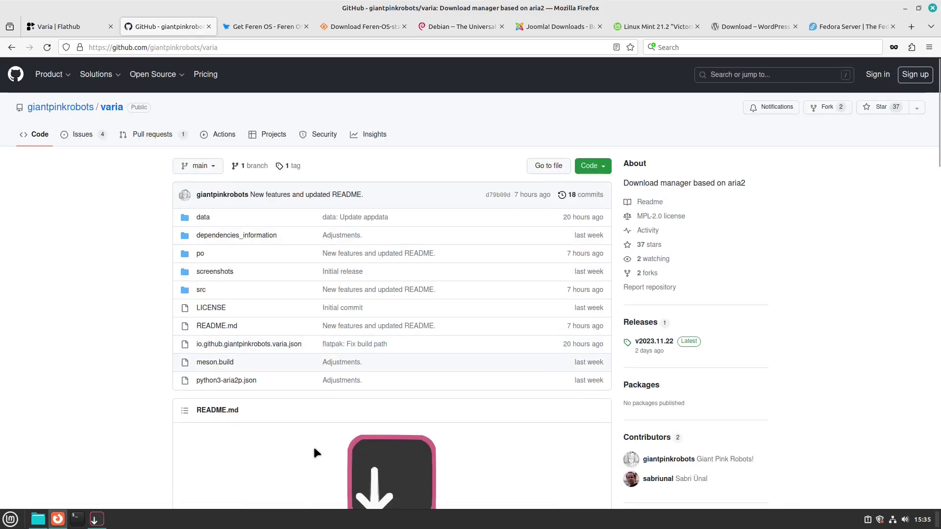